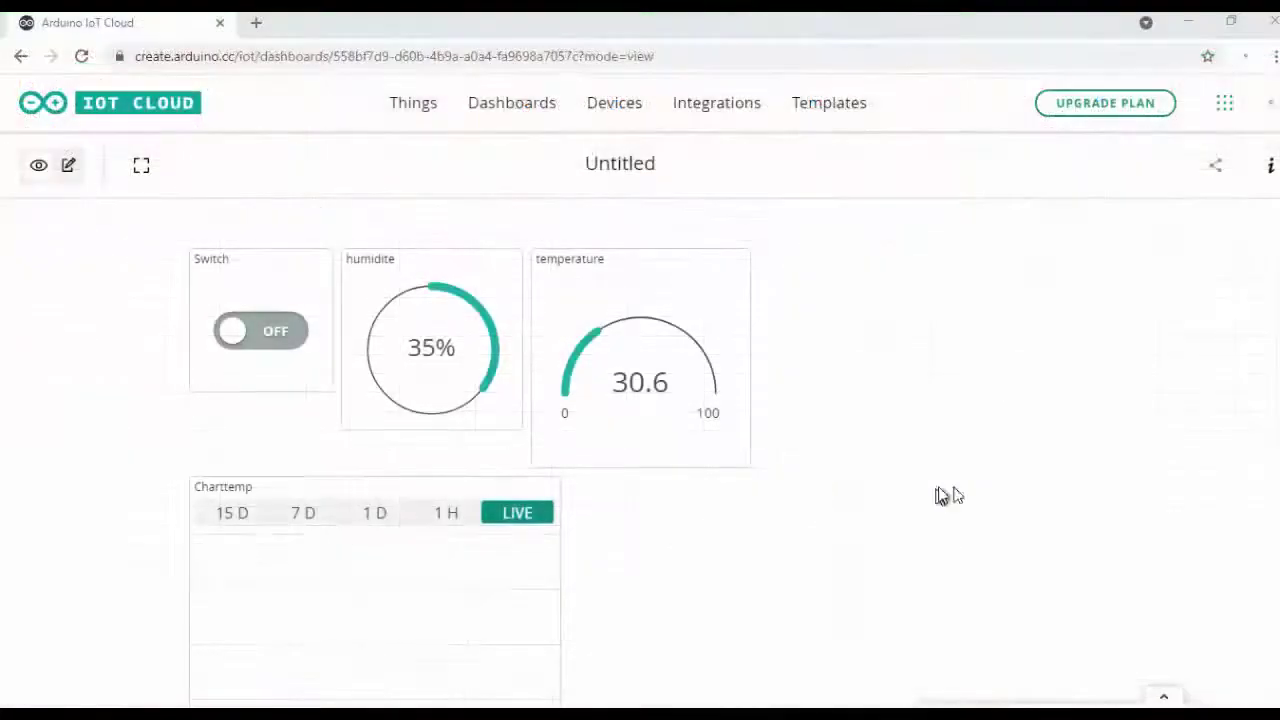
# Switch the Charttemp chart to its 1 H range to show the last hour of temperatures.
pyautogui.scroll(-1, 980, 482)
pyautogui.scroll(-1, 980, 489)
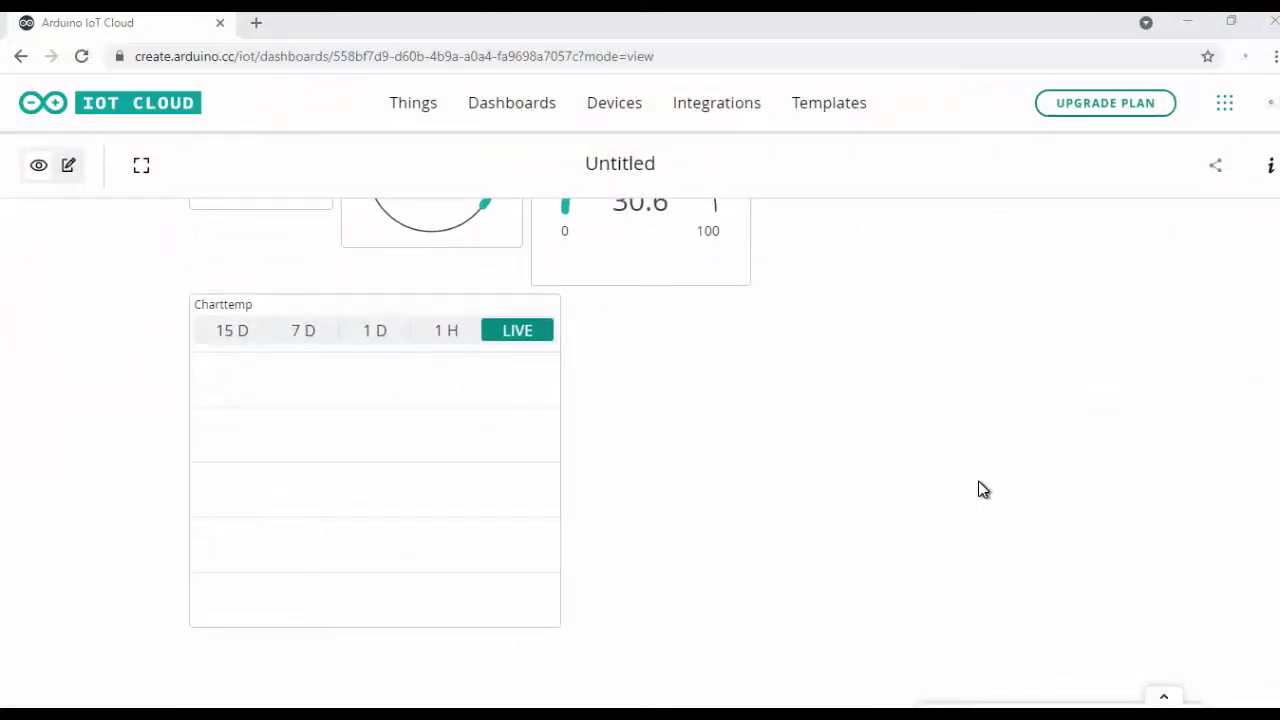
pyautogui.scroll(2, 980, 489)
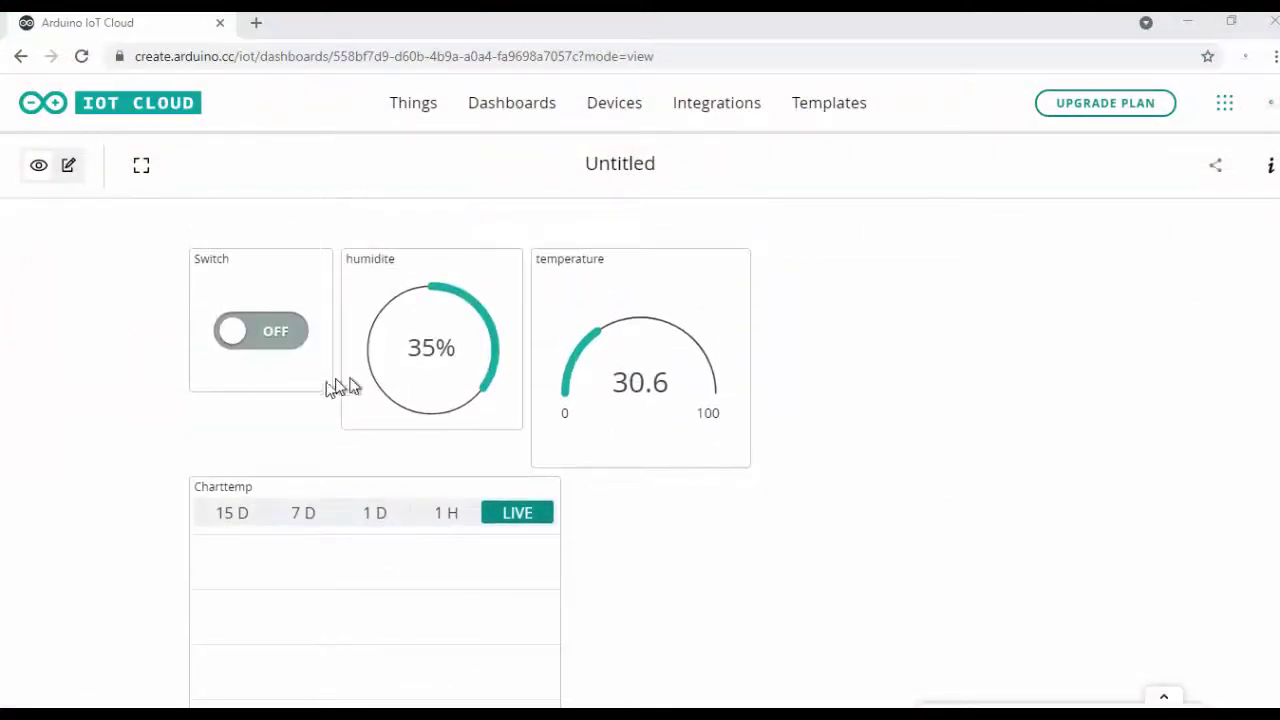
pyautogui.click(444, 517)
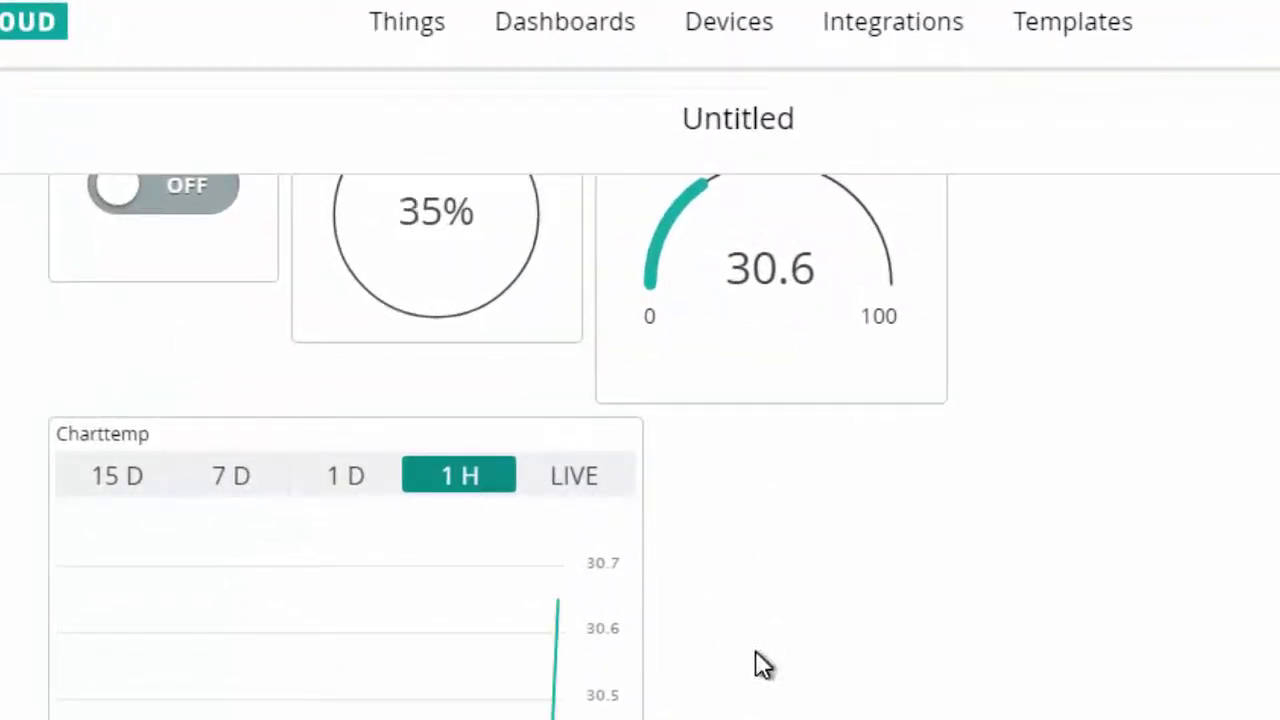
pyautogui.scroll(3, 755, 651)
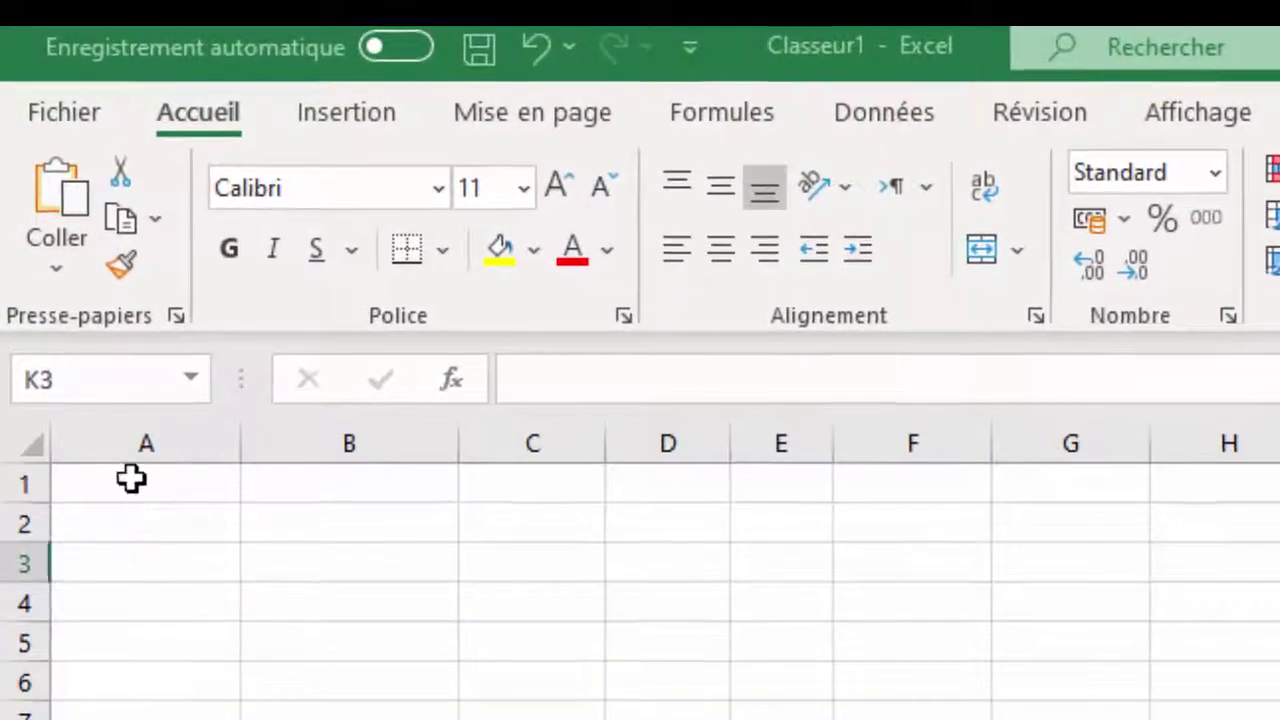
# Starting at cell A1, begin a Données > À partir du web import.
pyautogui.click(62, 230)
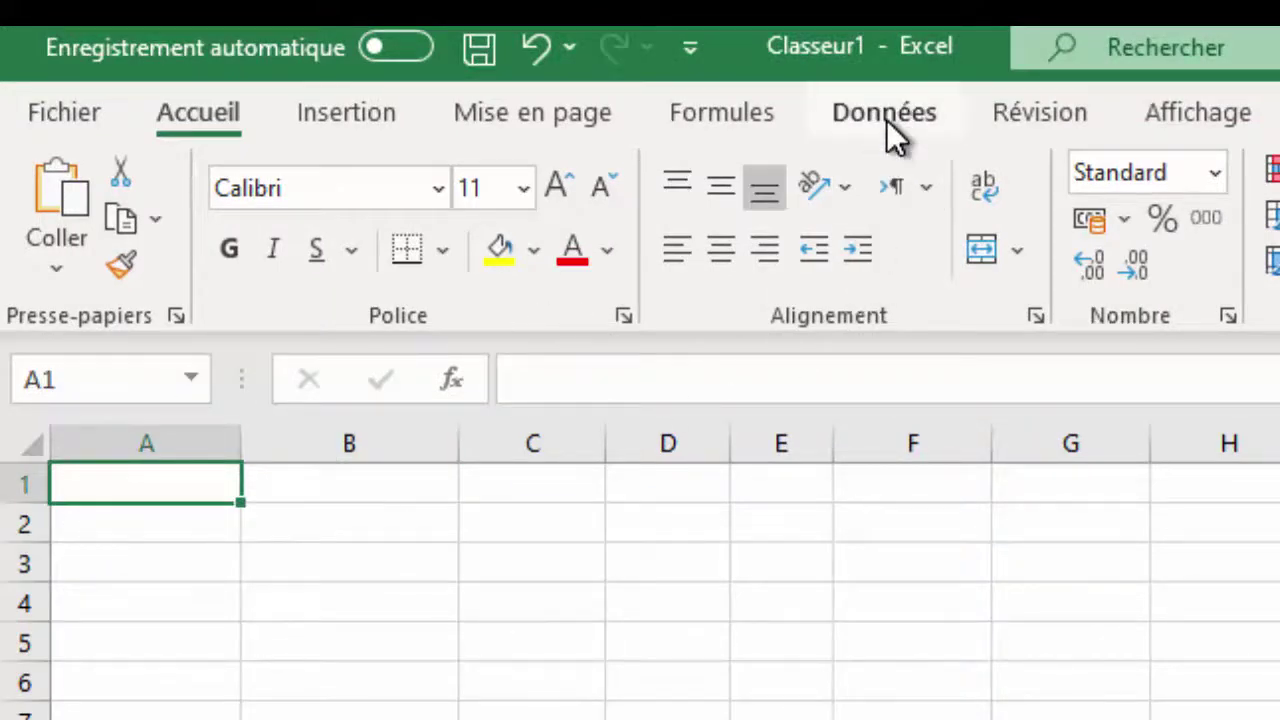
pyautogui.click(886, 119)
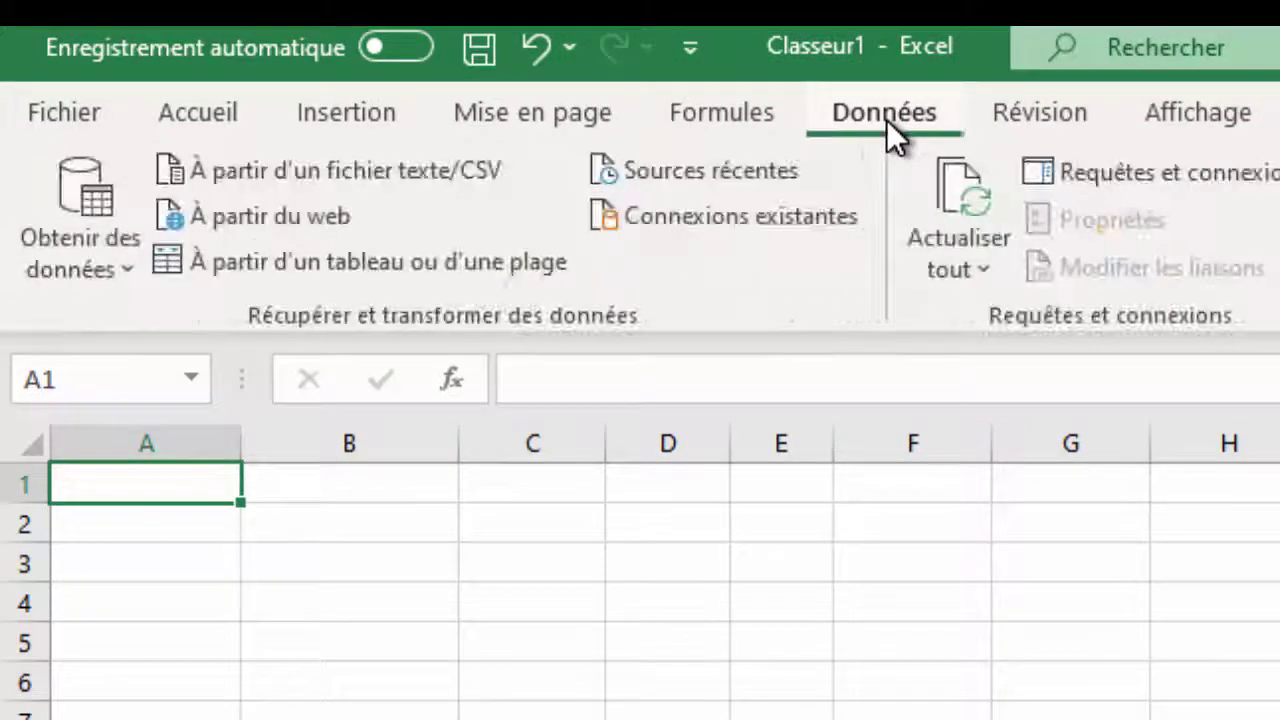
pyautogui.click(293, 212)
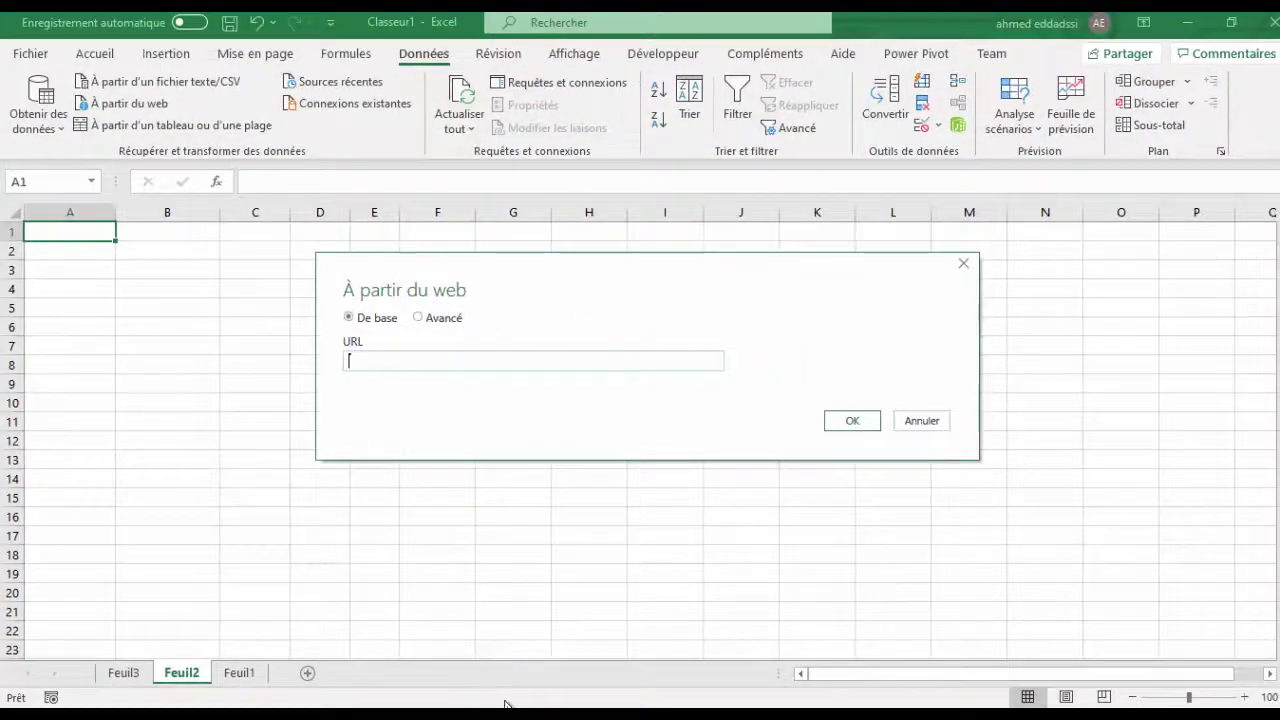
# In Chrome, glance at the blog post, then return to the maxicours data-tables page.
pyautogui.hotkey('alt', 'Tab')
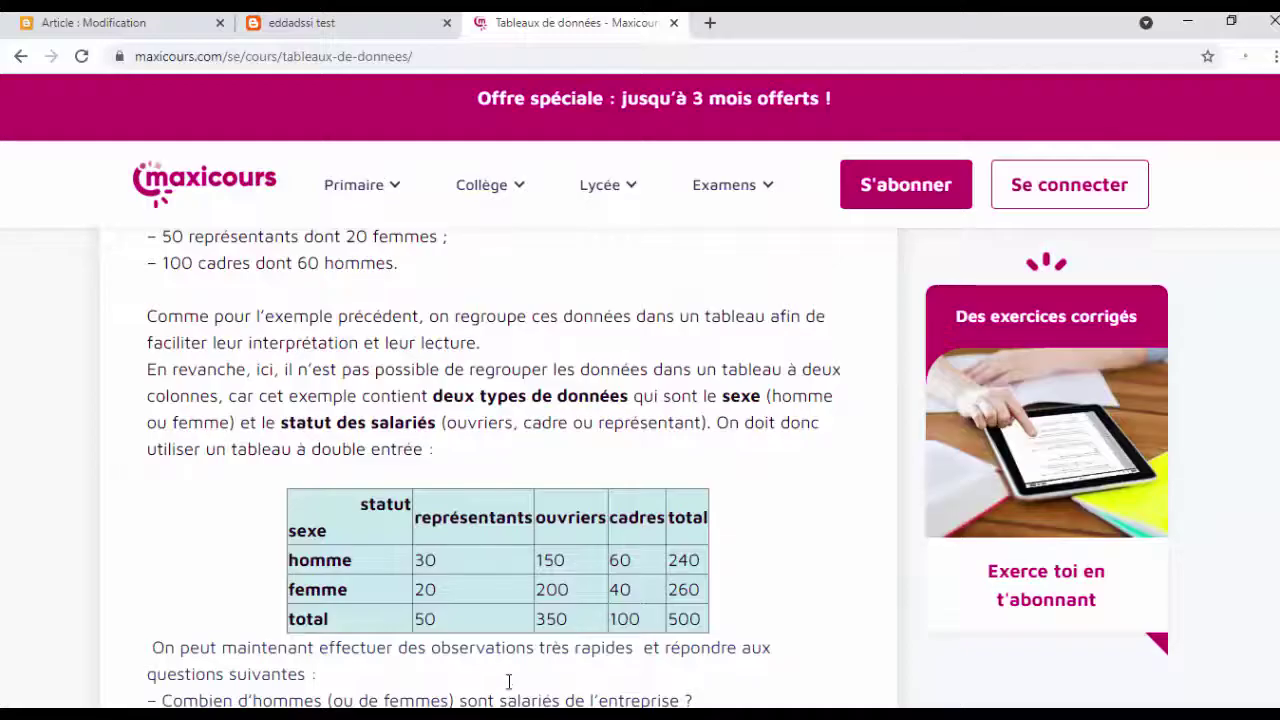
pyautogui.scroll(-1, 507, 466)
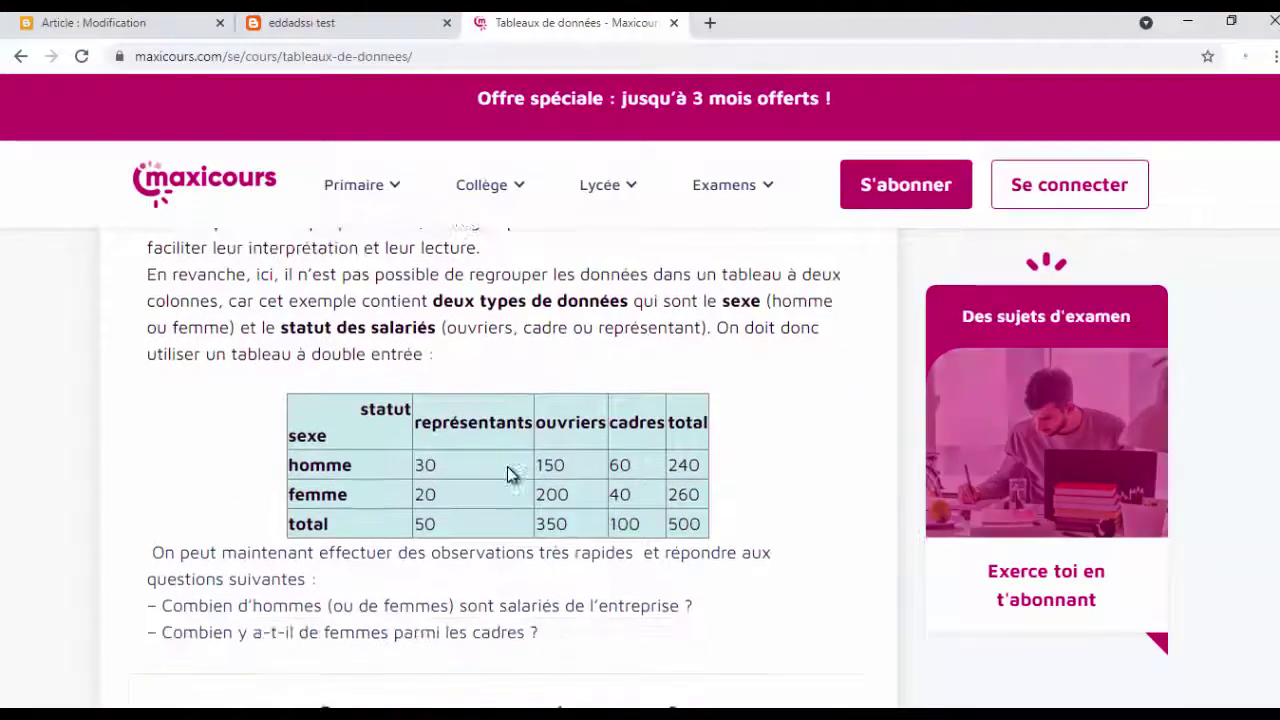
pyautogui.scroll(-2, 507, 466)
pyautogui.scroll(-2, 507, 466)
pyautogui.scroll(3, 507, 472)
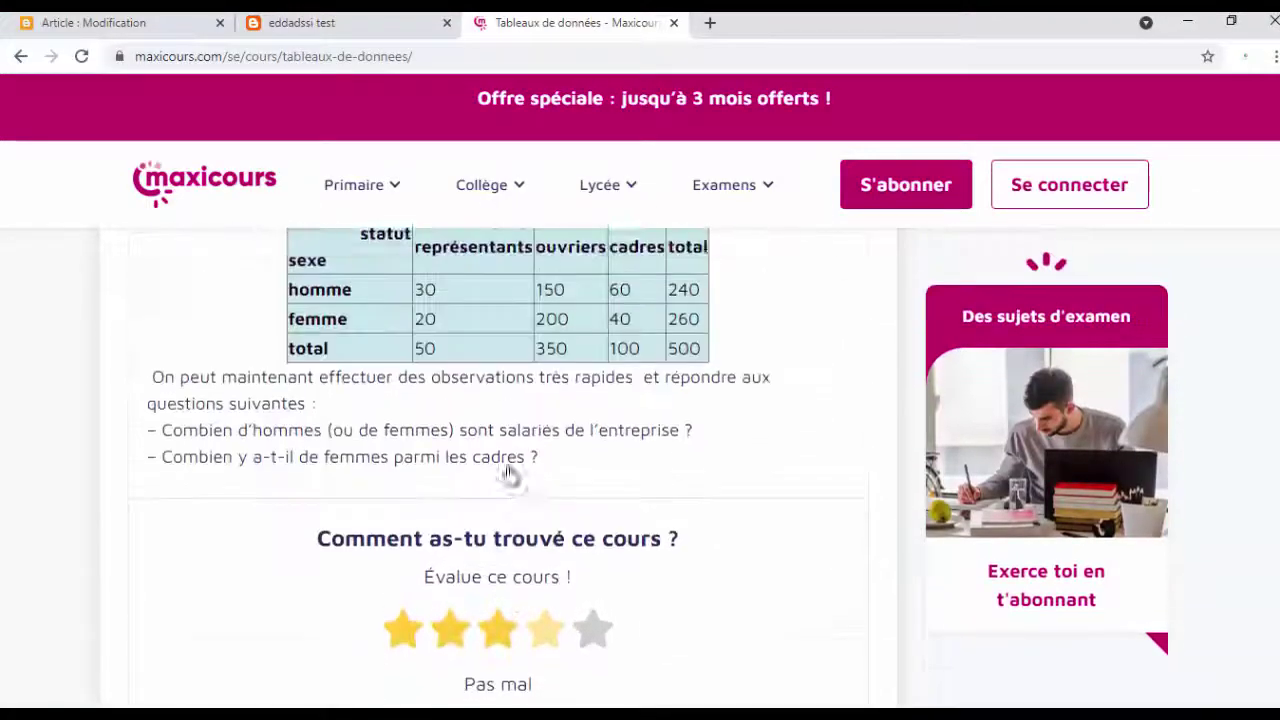
pyautogui.scroll(3, 507, 472)
pyautogui.scroll(2, 507, 472)
pyautogui.scroll(3, 507, 473)
pyautogui.scroll(2, 507, 473)
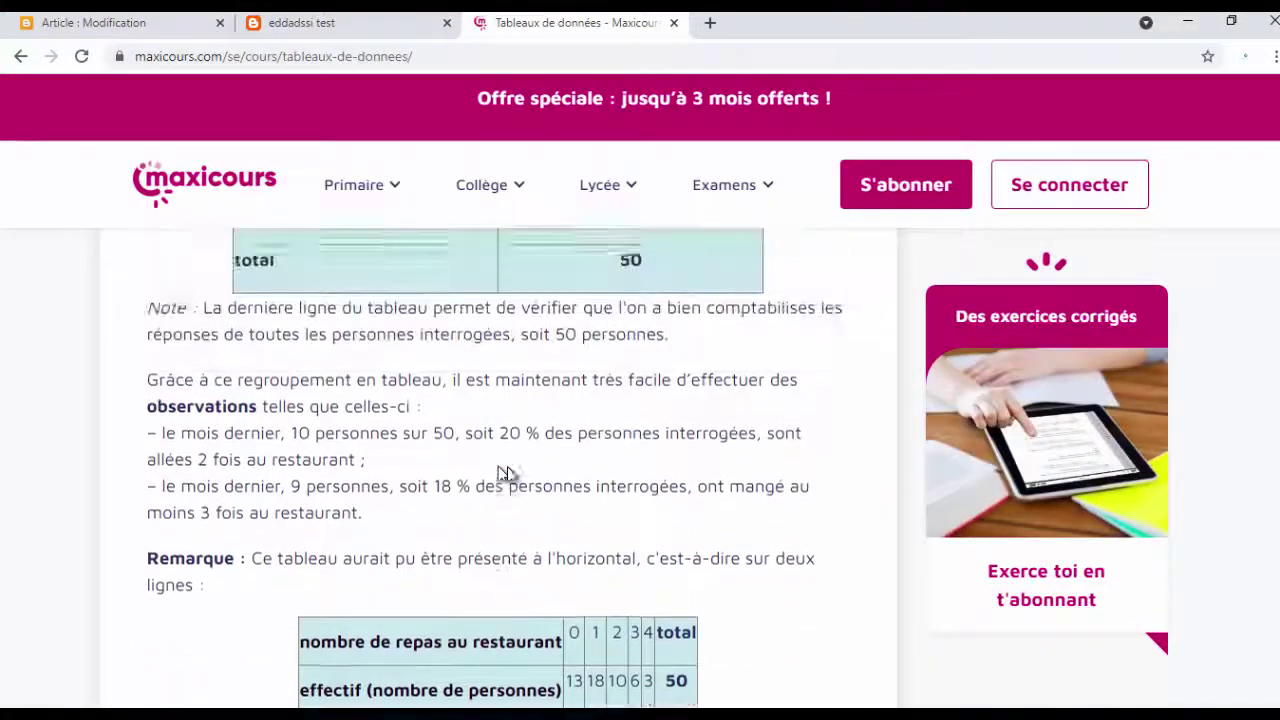
pyautogui.scroll(1, 507, 473)
pyautogui.scroll(1, 507, 473)
pyautogui.scroll(1, 507, 473)
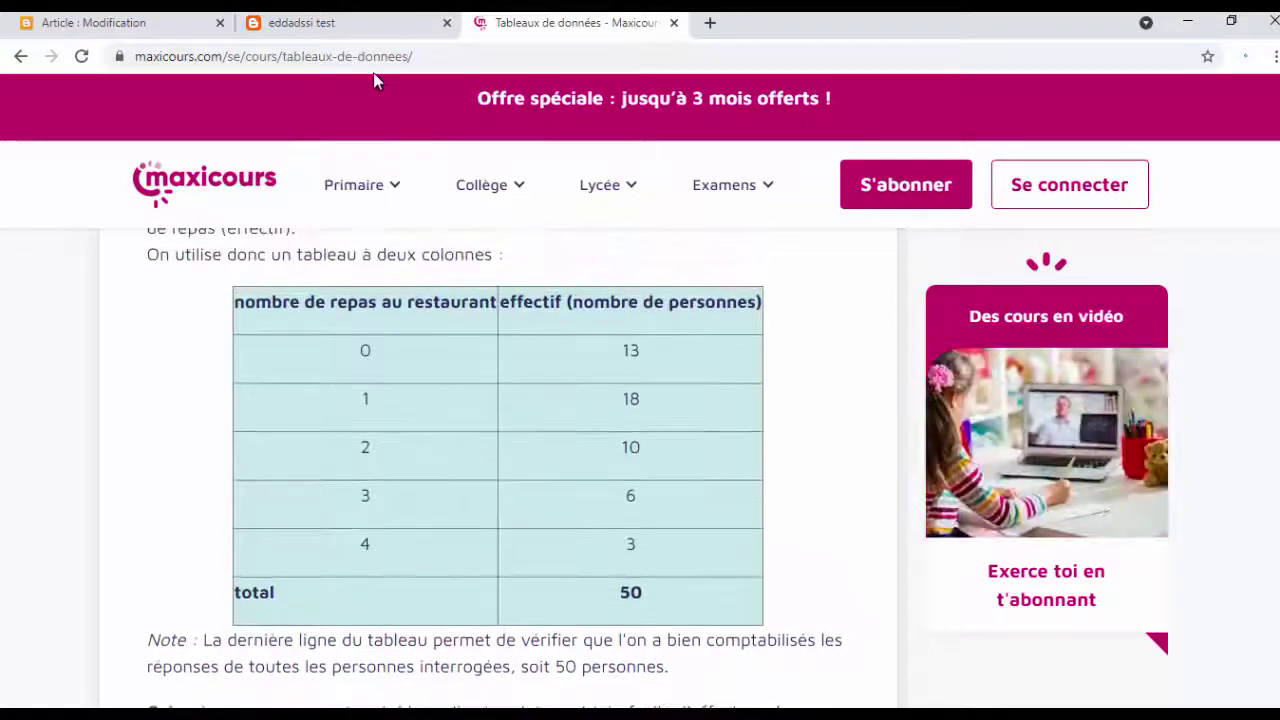
pyautogui.click(361, 33)
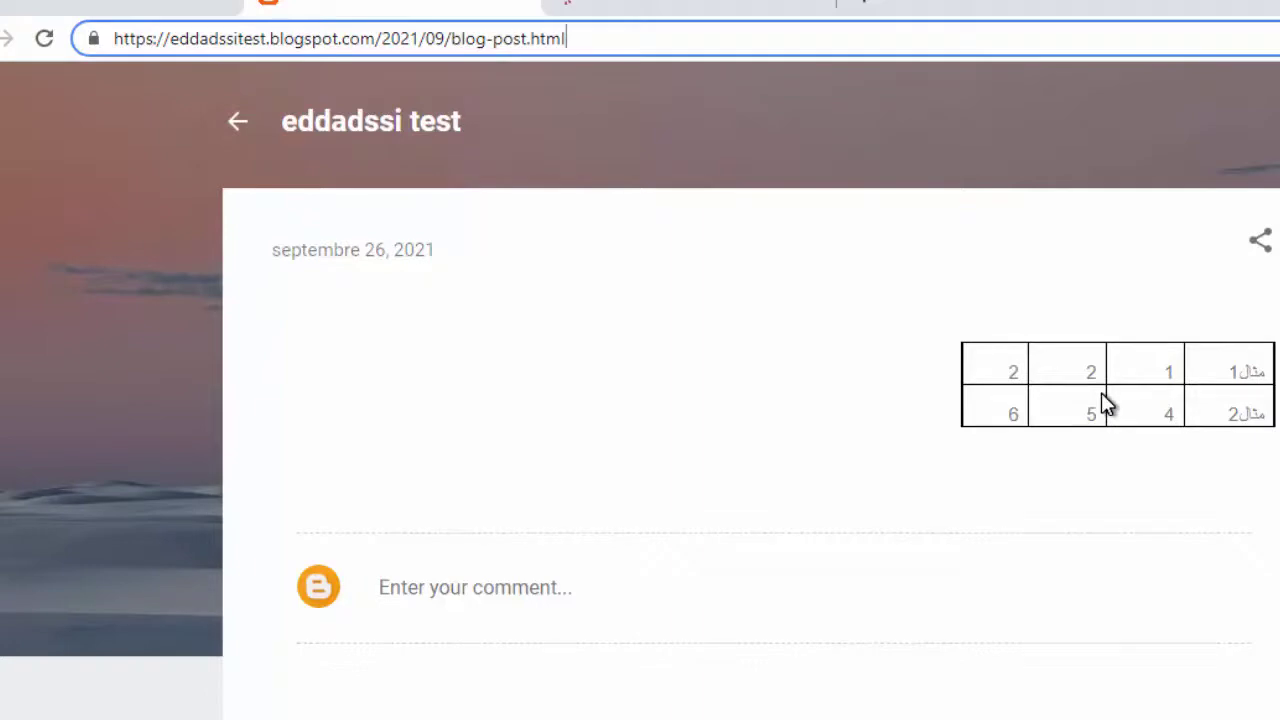
pyautogui.click(697, 5)
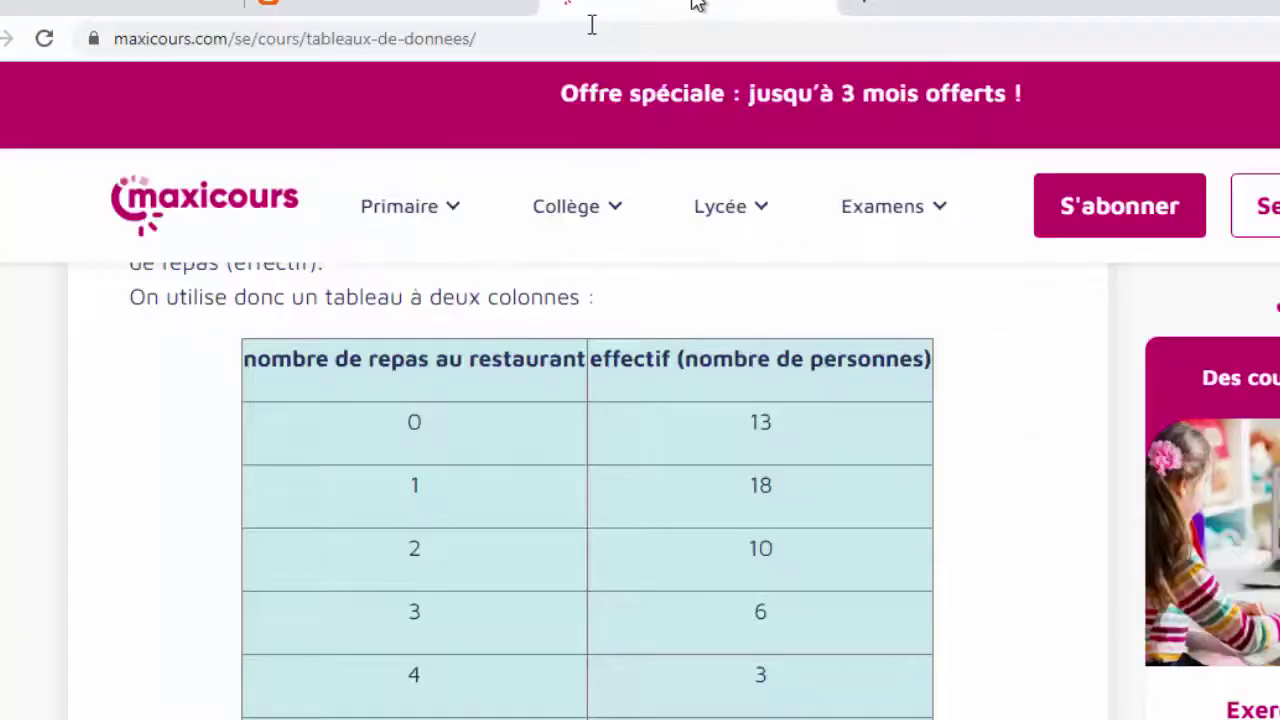
# Copy the maxicours.com/se/cours/tableaux-de-donnees/ address and return to Excel.
pyautogui.click(514, 45)
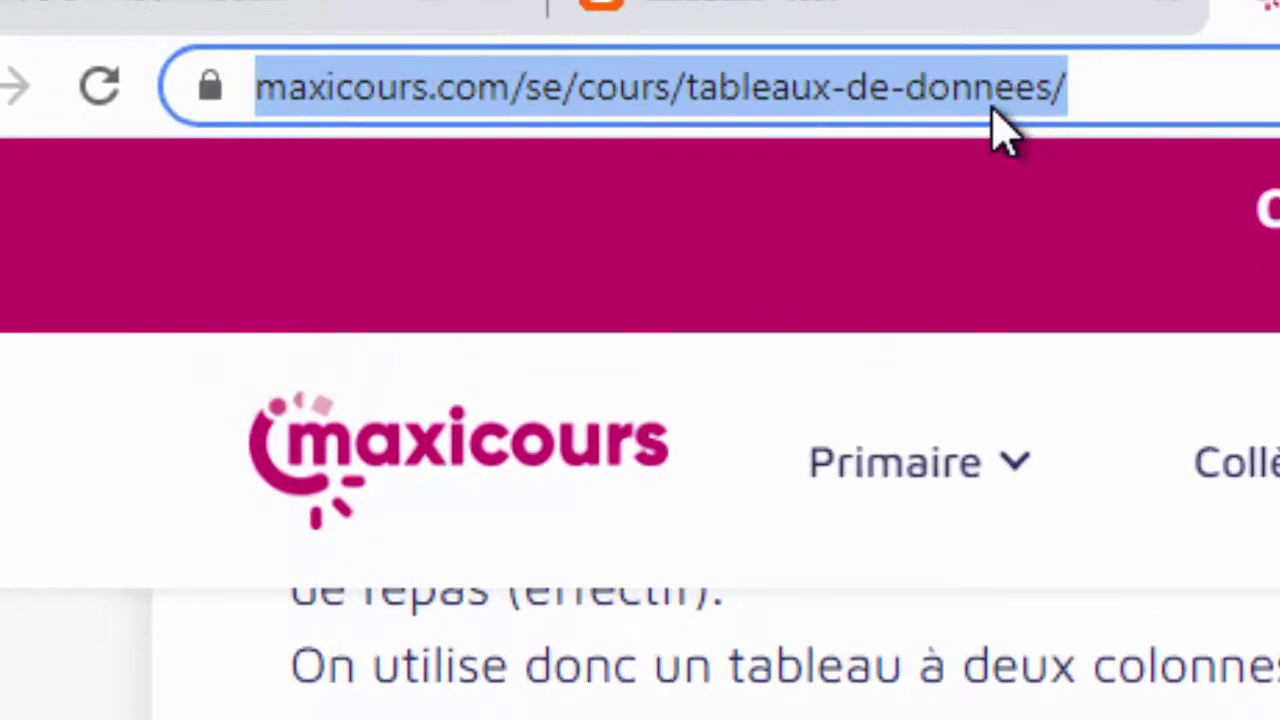
pyautogui.rightClick(993, 112)
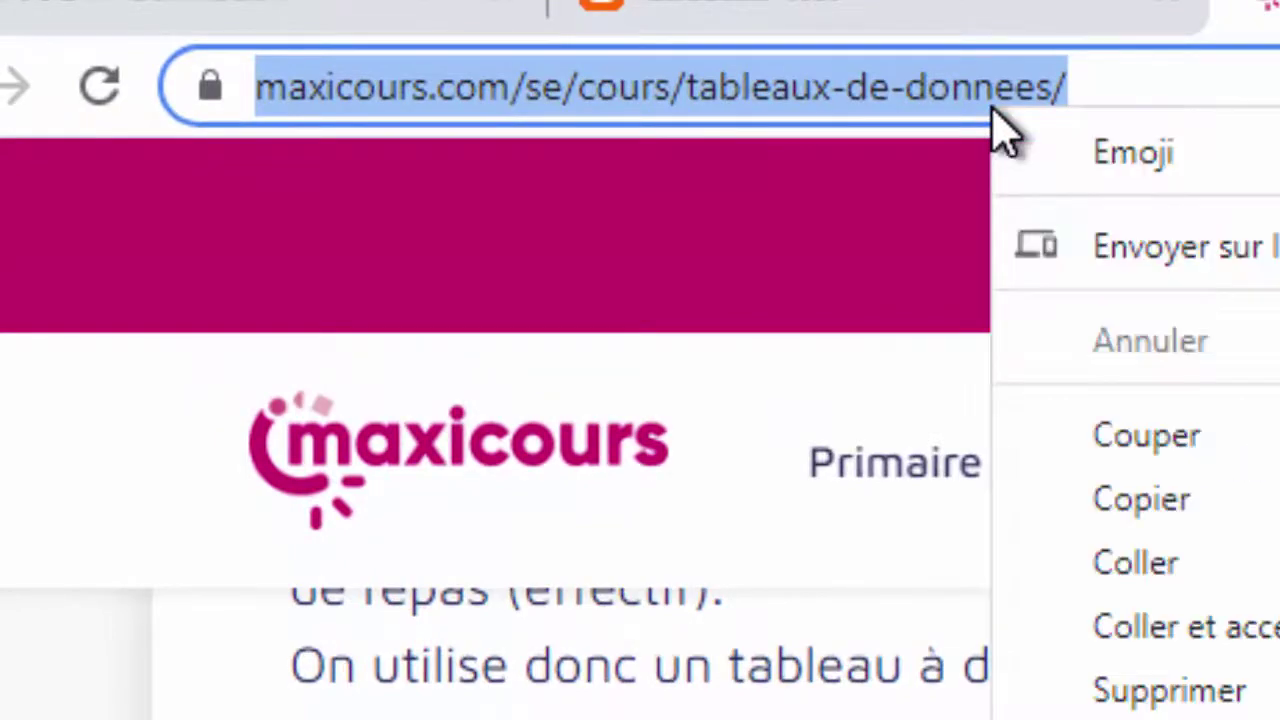
pyautogui.click(1162, 522)
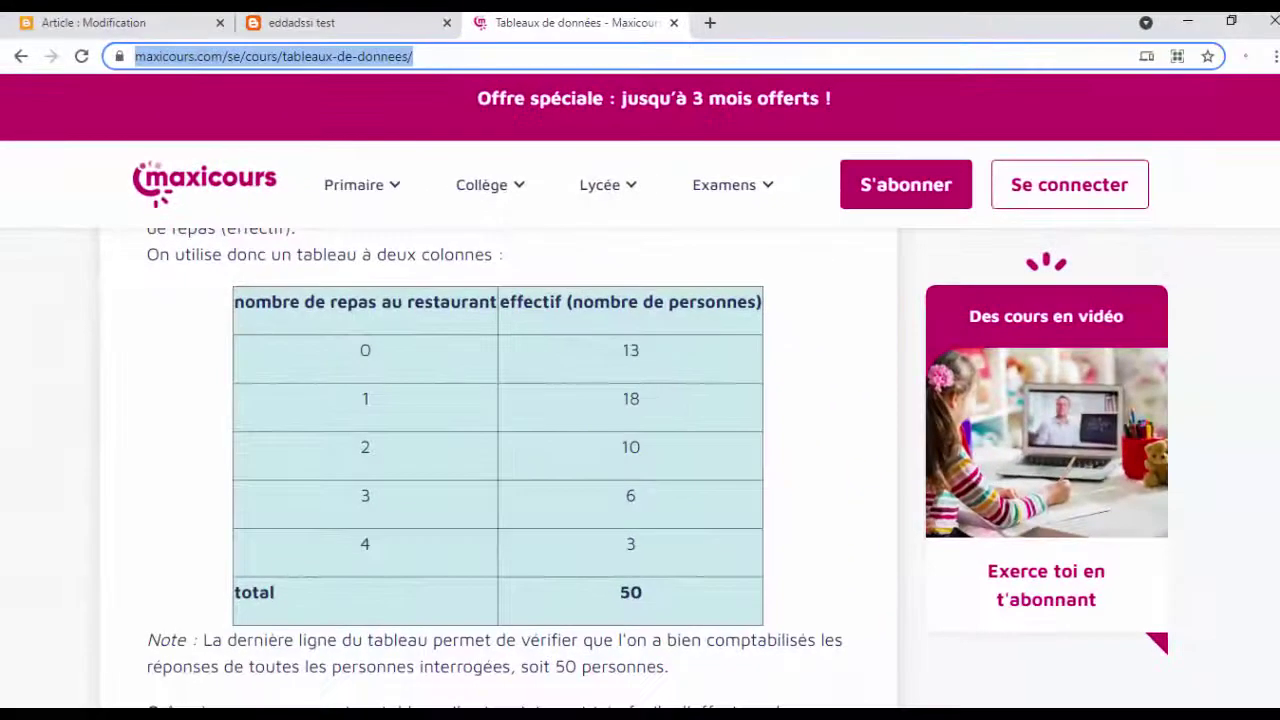
pyautogui.click(510, 620)
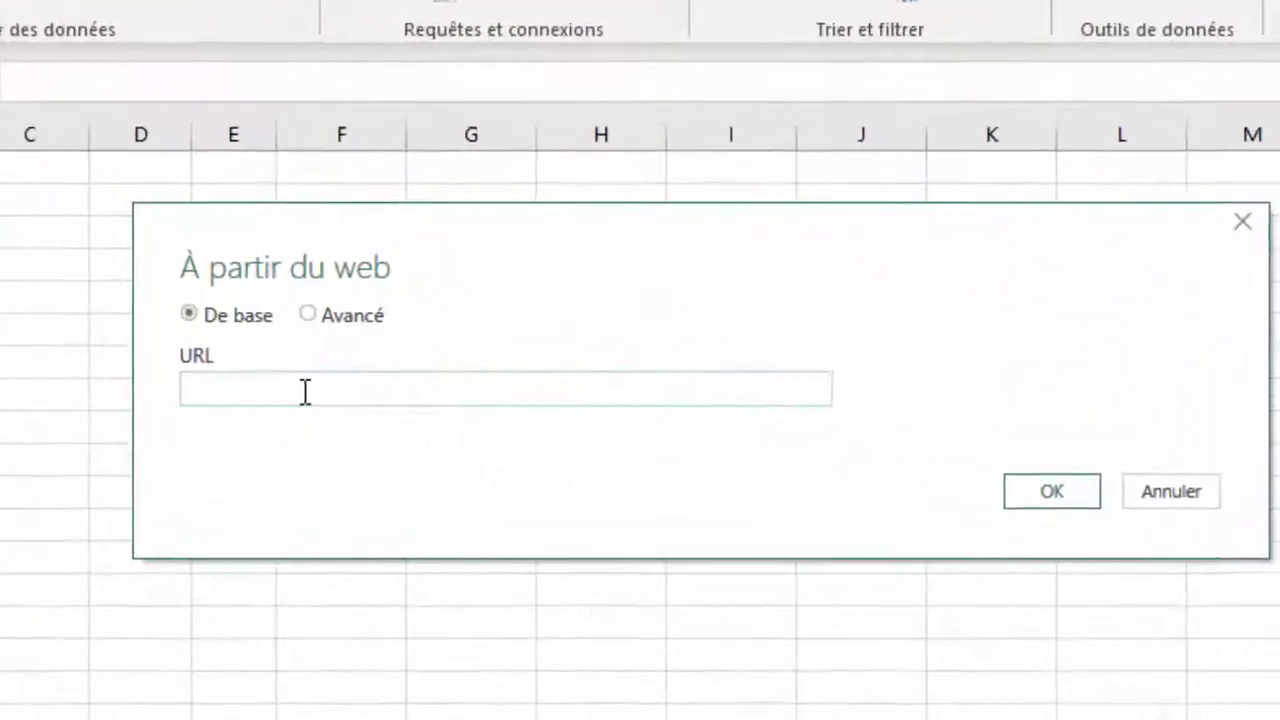
# Paste the maxicours data-tables address into the URL field and connect with OK.
pyautogui.click(377, 372)
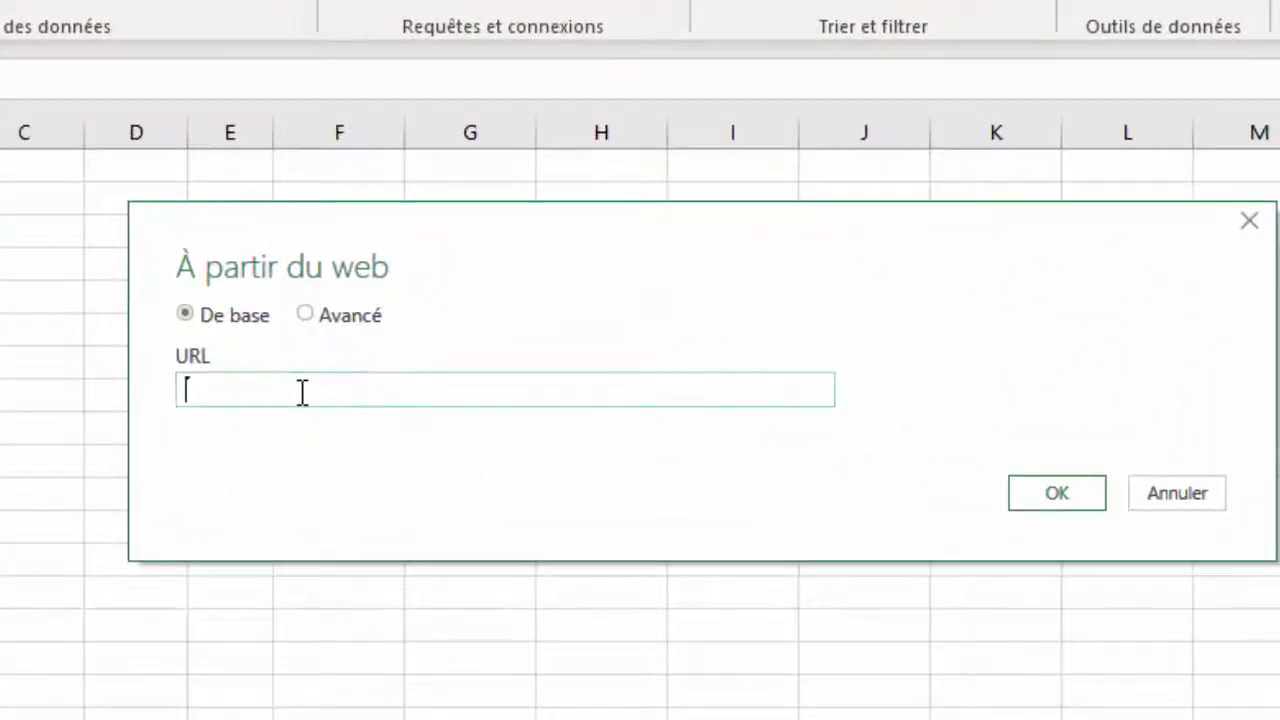
pyautogui.write('https://www.maxicours.com/se/cours/tableaux-de-donnees/')
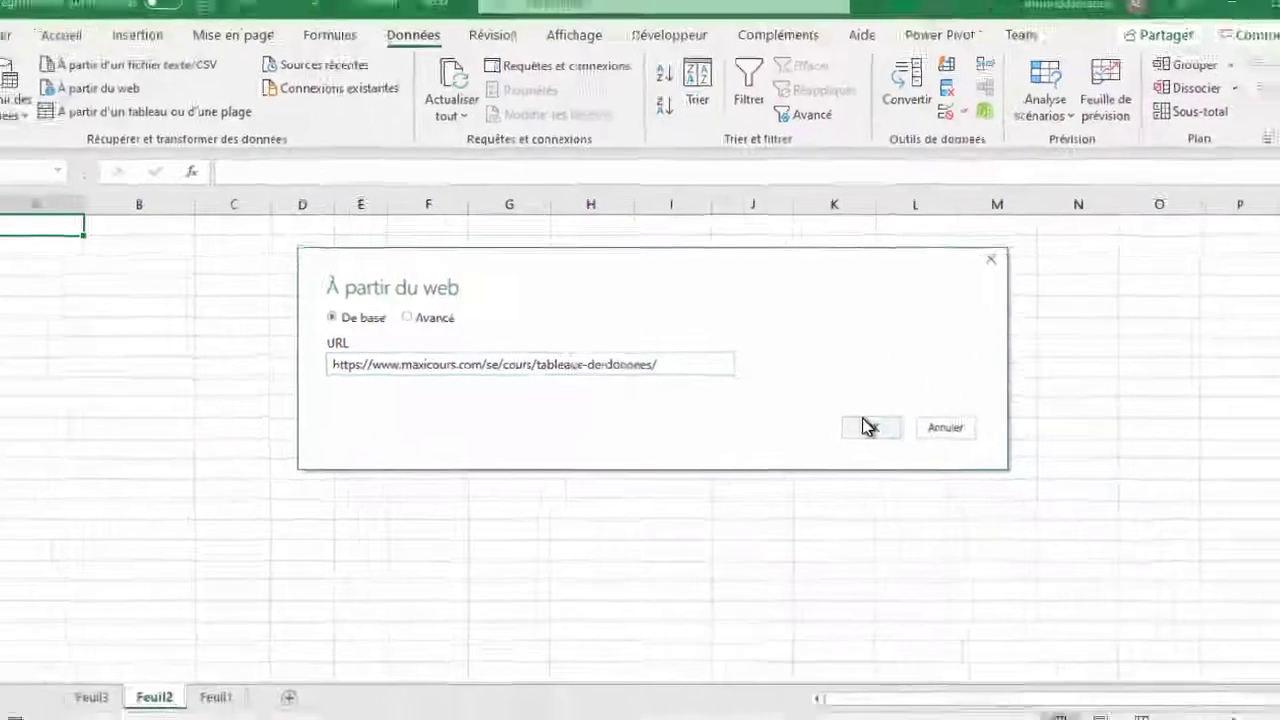
pyautogui.click(1057, 493)
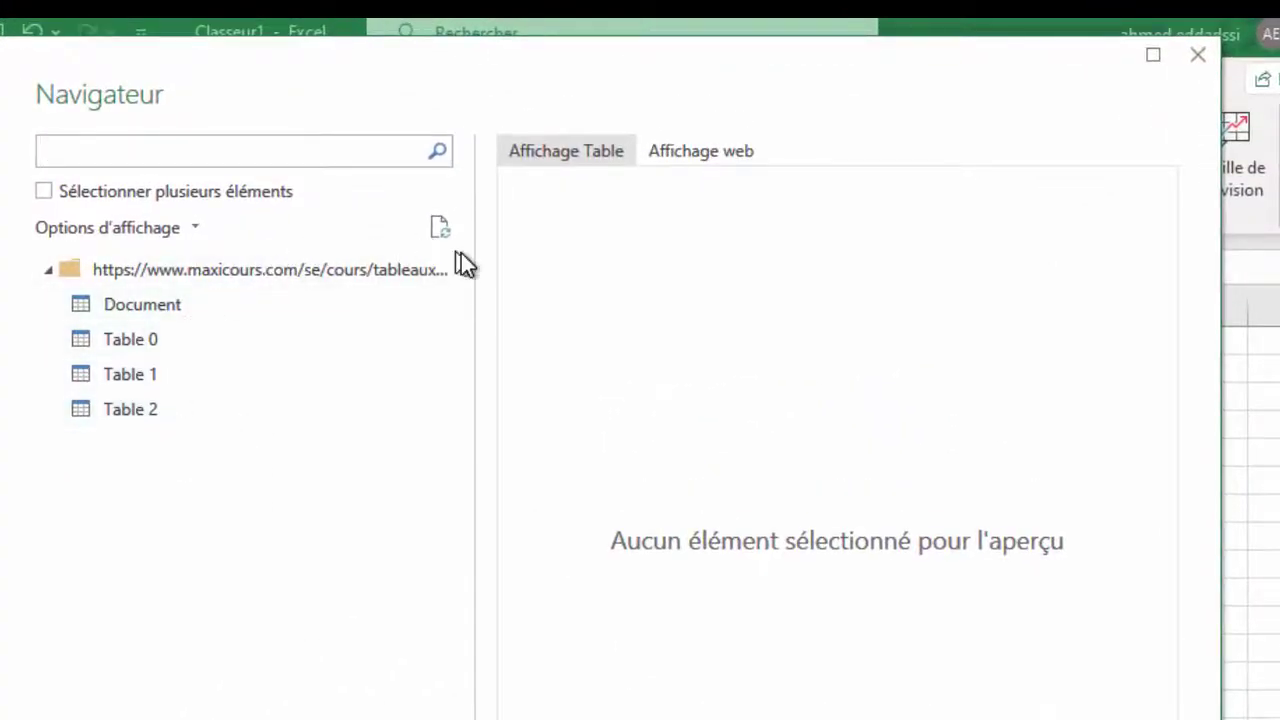
# Preview Table 0, Table 1 and Table 2, settling on Table 2, the statut/sexe table.
pyautogui.click(120, 345)
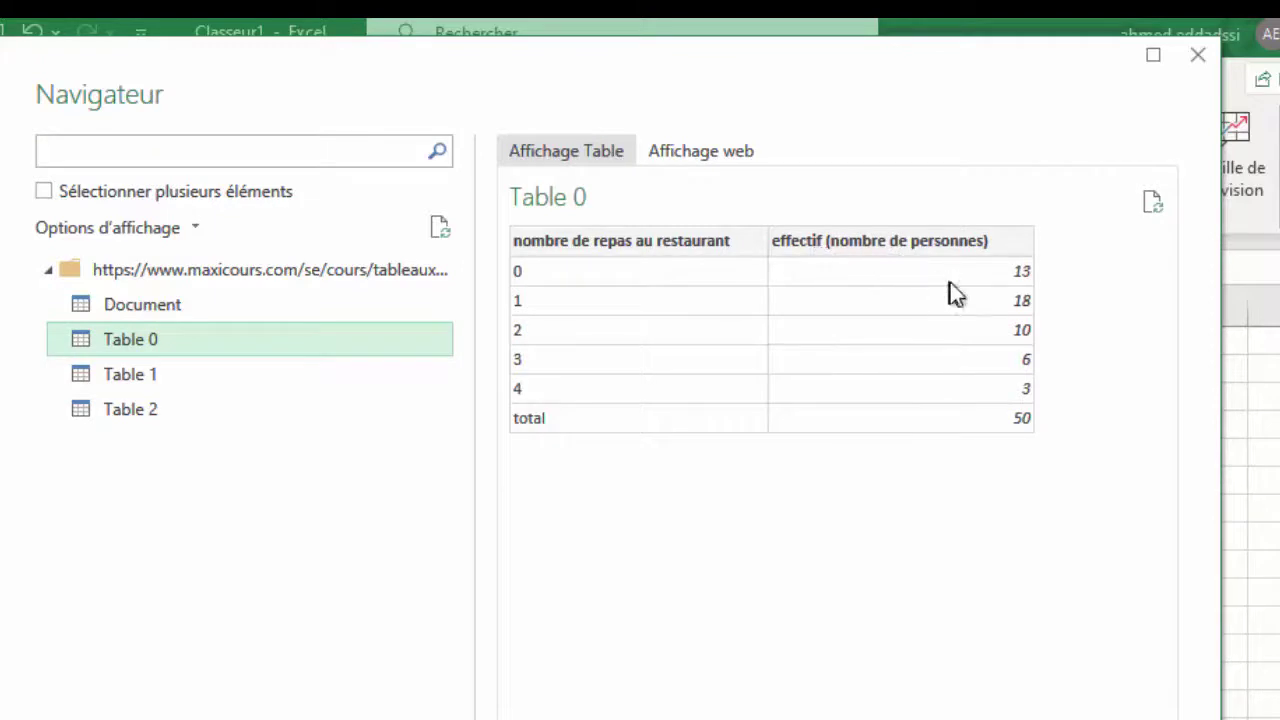
pyautogui.click(132, 376)
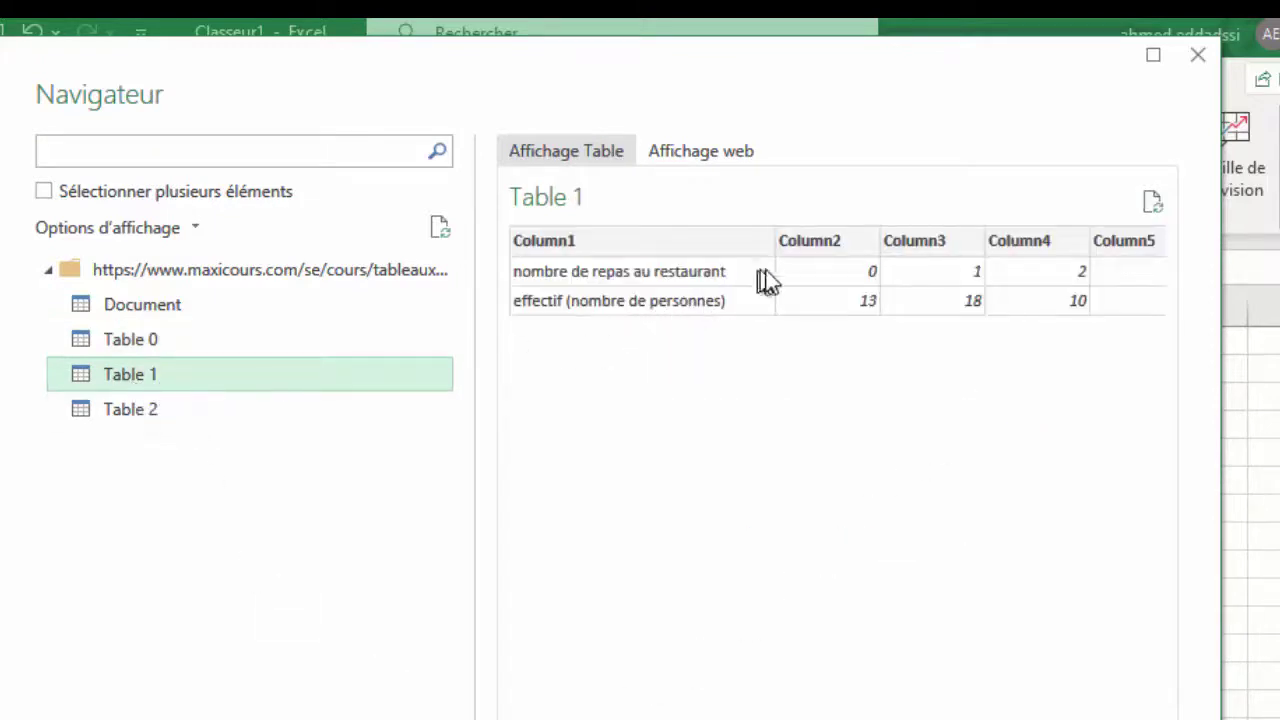
pyautogui.click(152, 412)
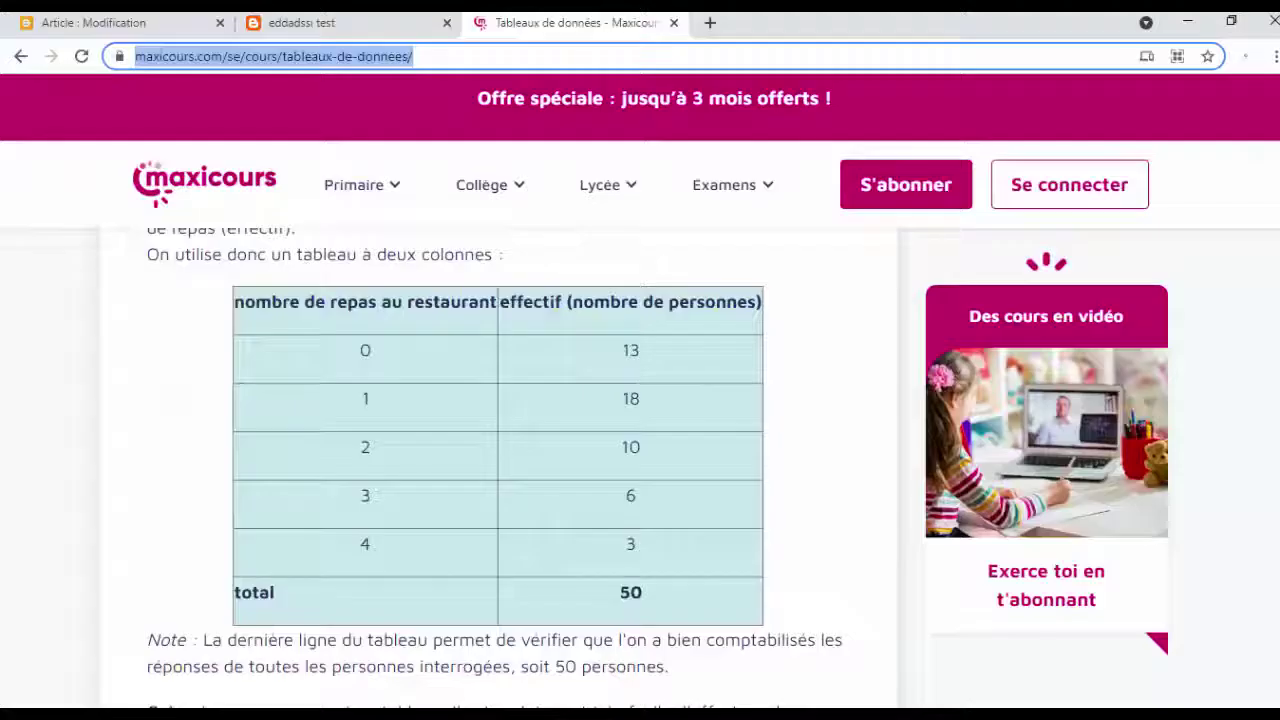
pyautogui.scroll(-2, 608, 546)
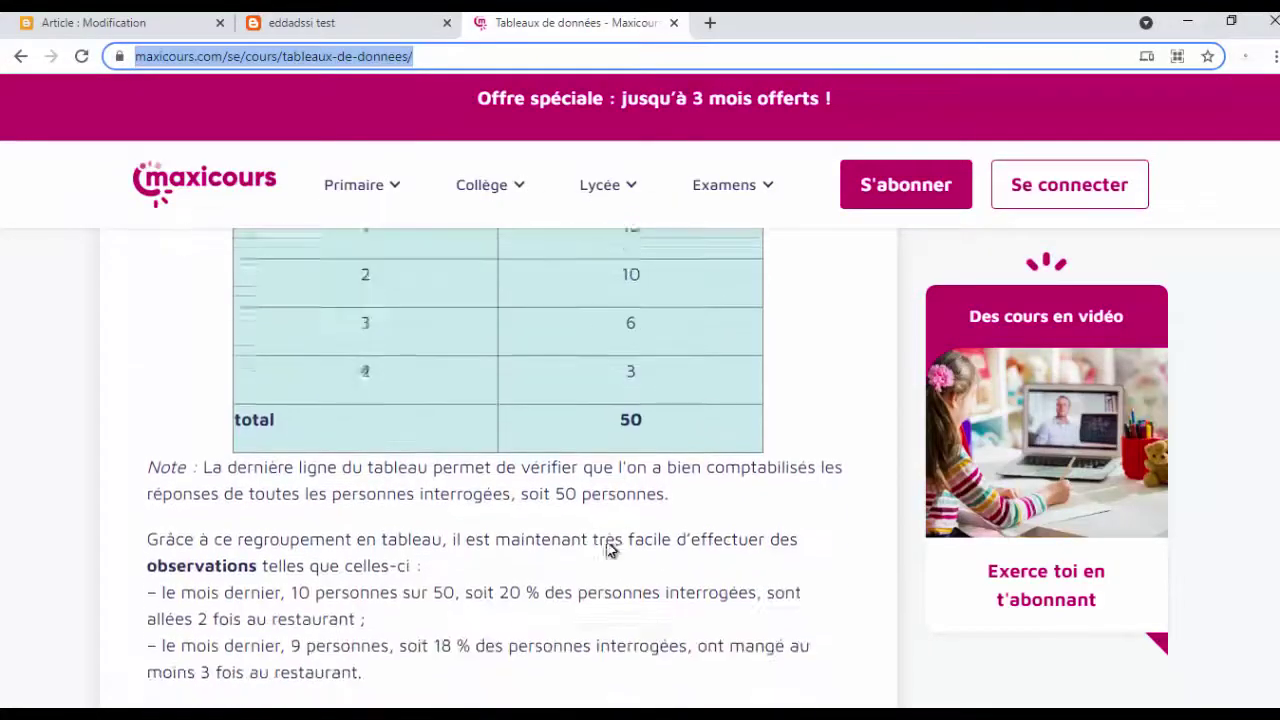
pyautogui.scroll(-2, 608, 548)
pyautogui.scroll(-2, 608, 548)
pyautogui.scroll(-2, 608, 548)
pyautogui.scroll(-2, 608, 548)
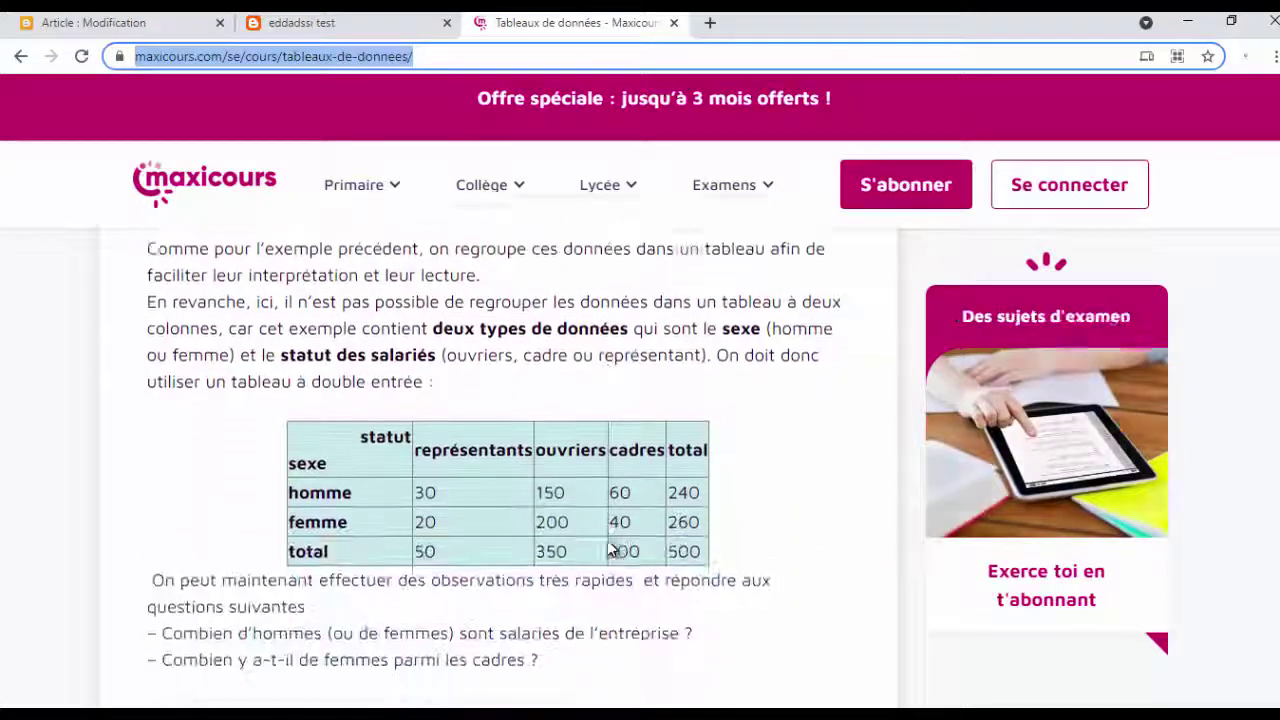
pyautogui.scroll(-1, 612, 548)
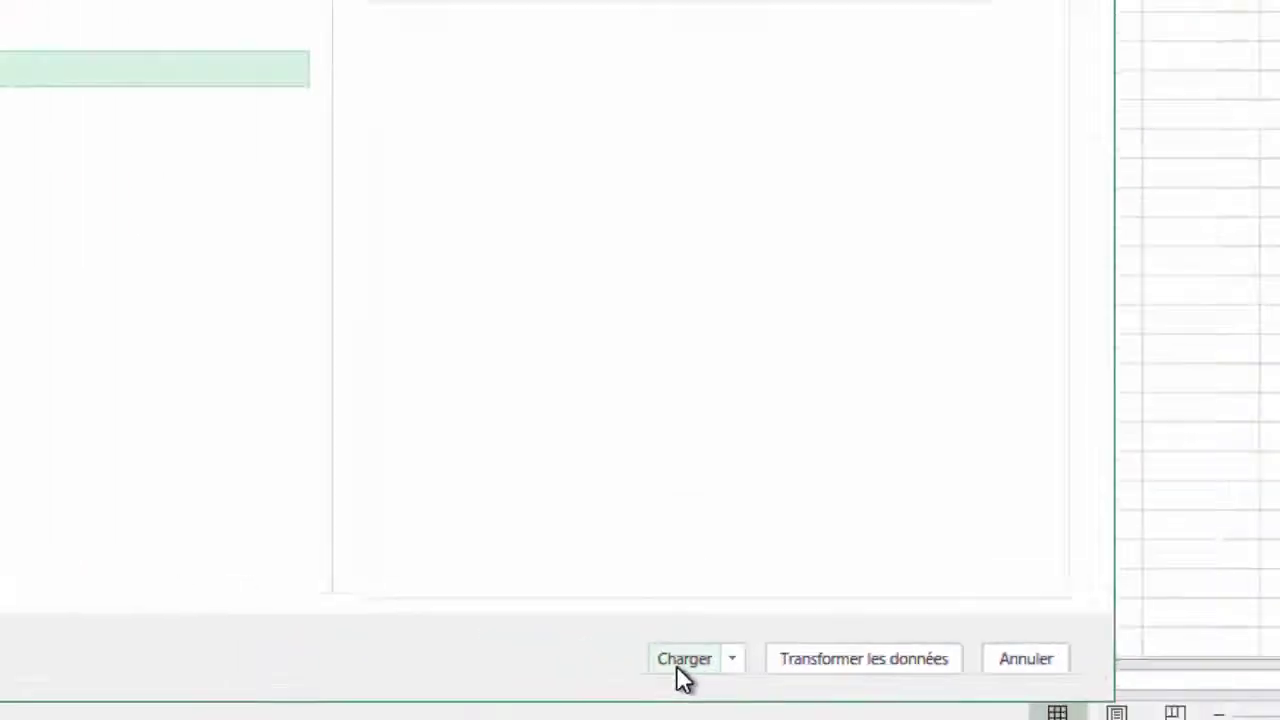
pyautogui.click(330, 670)
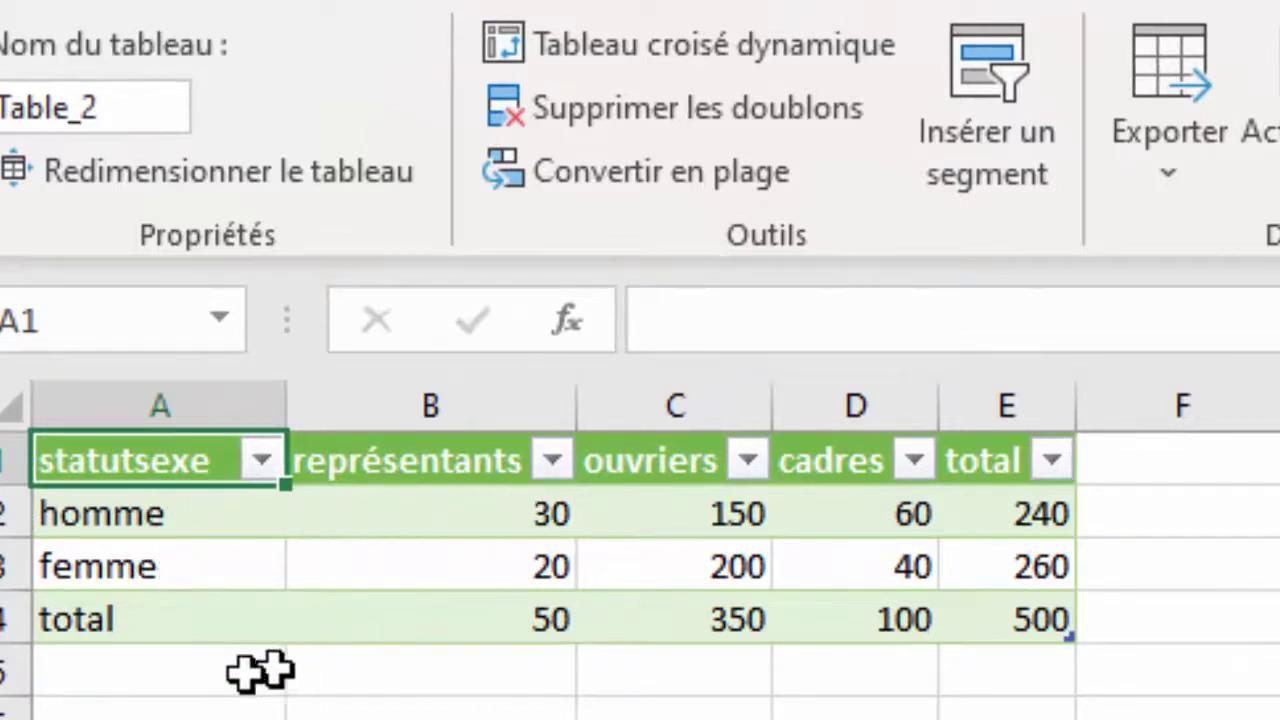
pyautogui.click(207, 625)
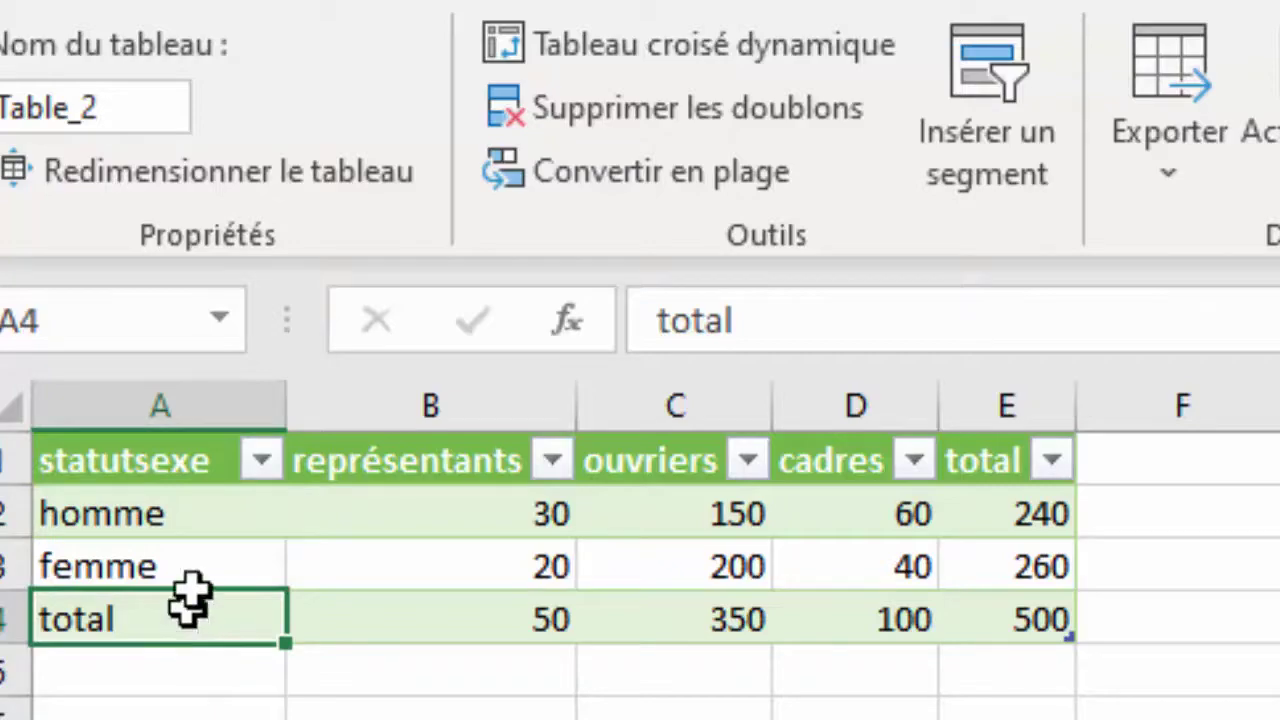
pyautogui.moveTo(190, 600); pyautogui.dragTo(1003, 503)
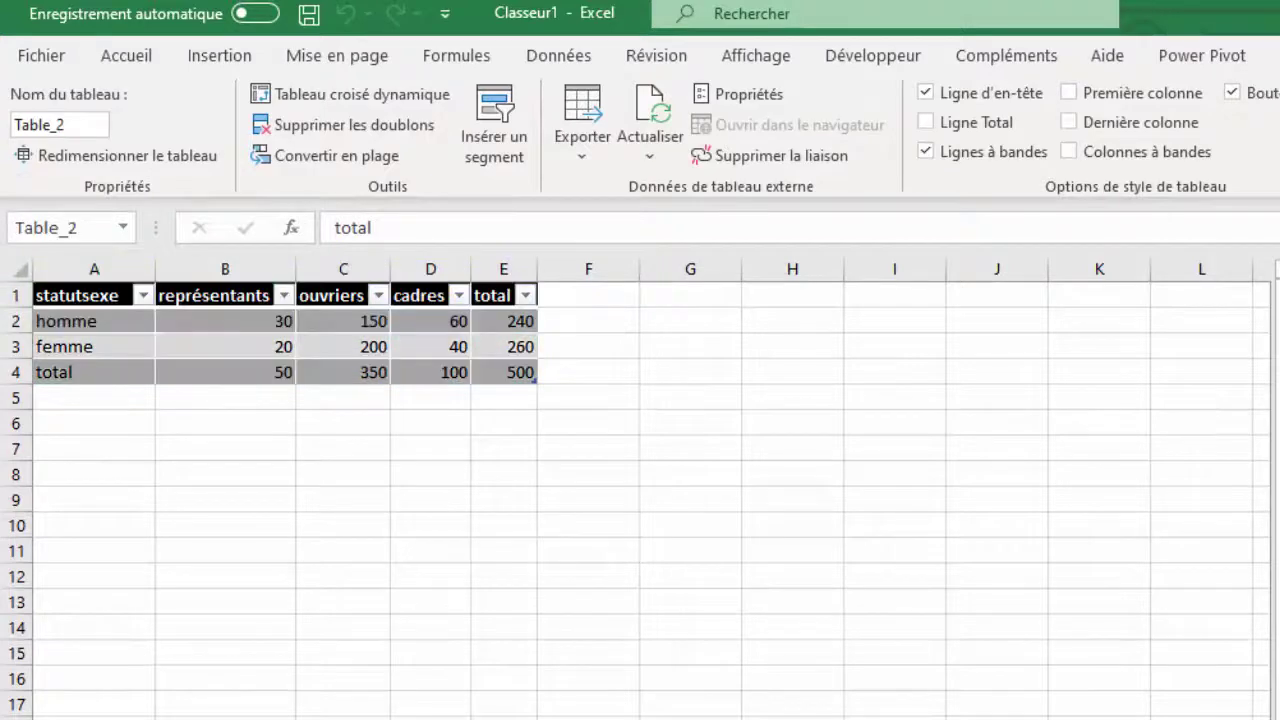
pyautogui.click(334, 320)
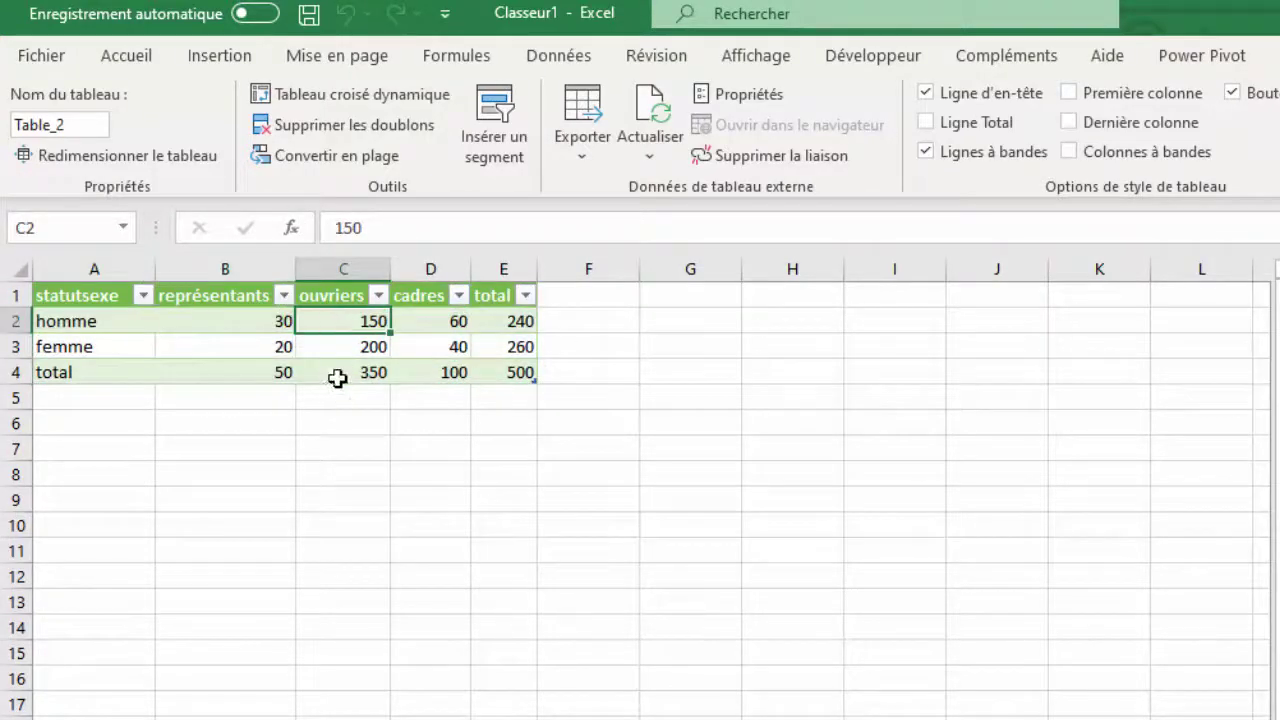
pyautogui.click(344, 342)
pyautogui.click(342, 378)
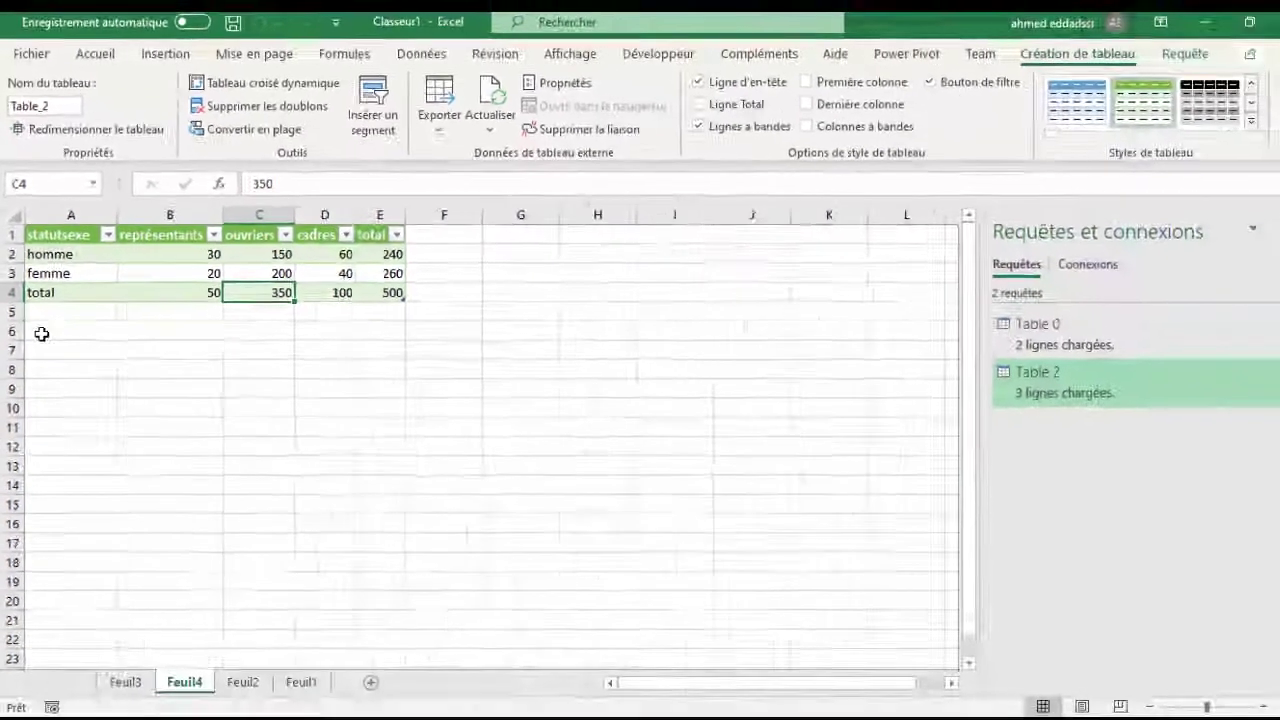
# From empty cell A6, start another Données > À partir du web import.
pyautogui.click(41, 329)
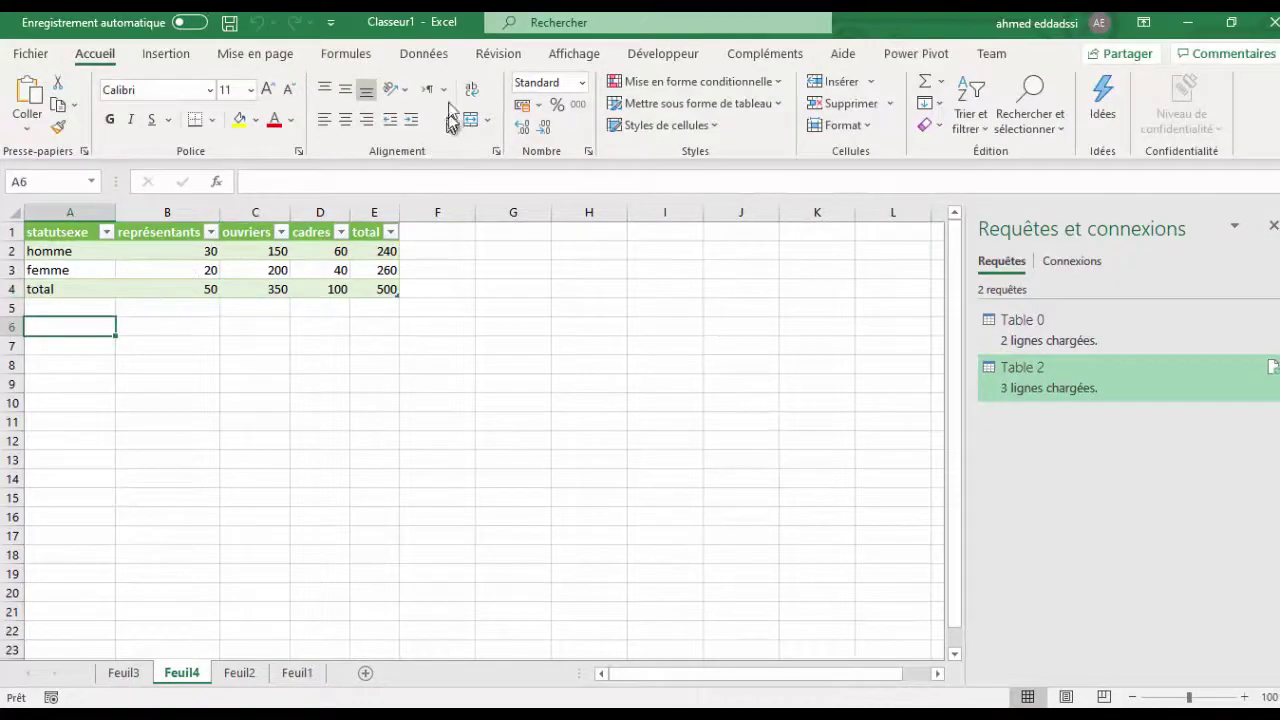
pyautogui.click(420, 54)
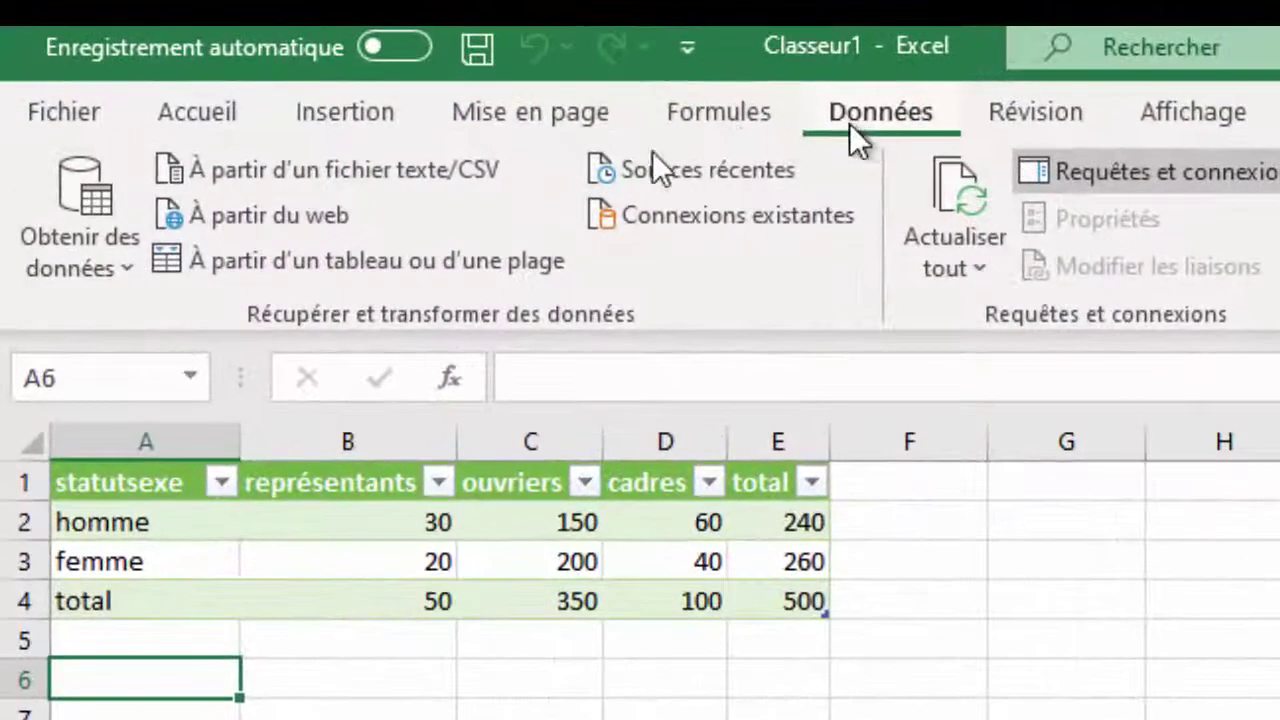
pyautogui.click(205, 222)
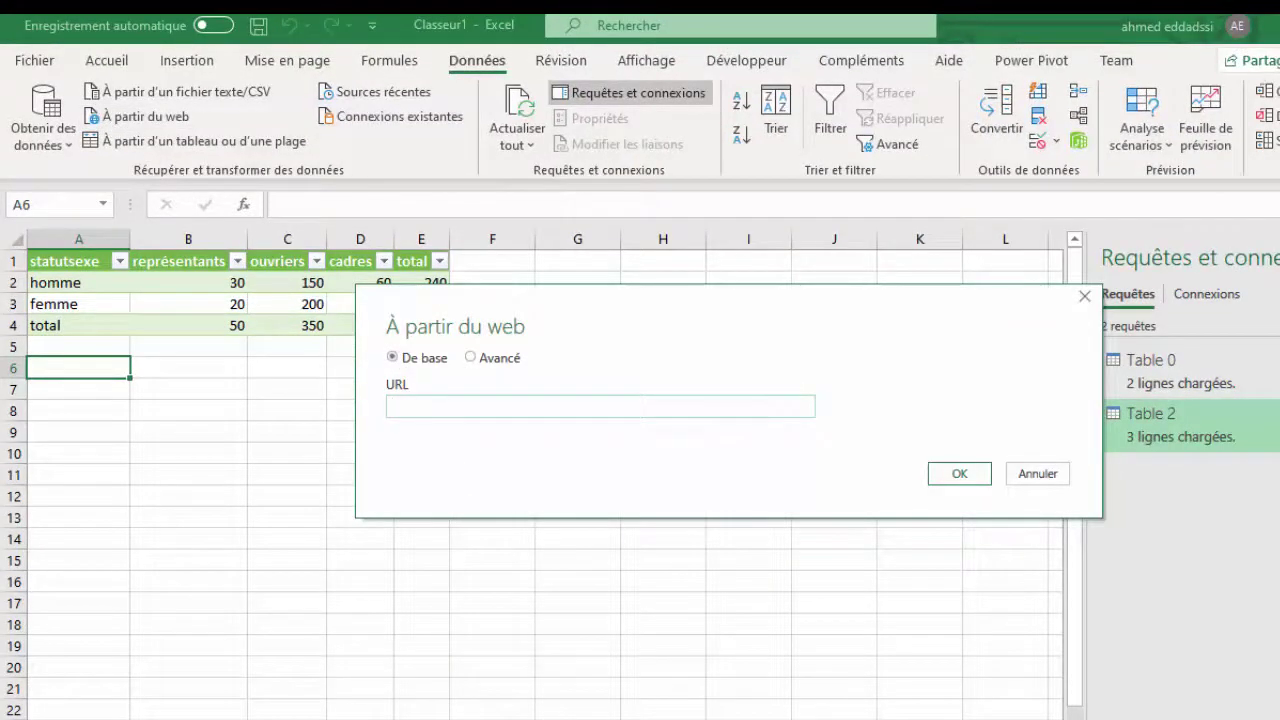
# Copy the blog post's full web address from Chrome's address bar.
pyautogui.hotkey('alt', 'Tab')
pyautogui.click(347, 34)
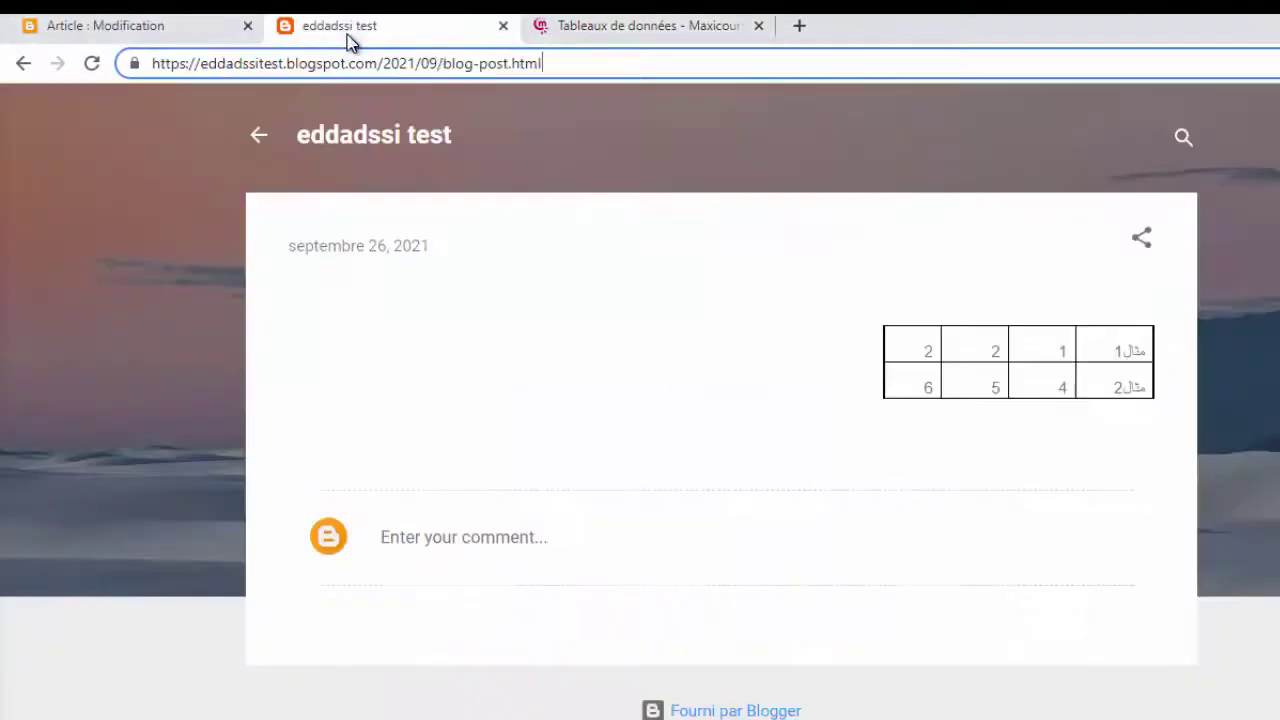
pyautogui.moveTo(553, 70); pyautogui.dragTo(112, 70)
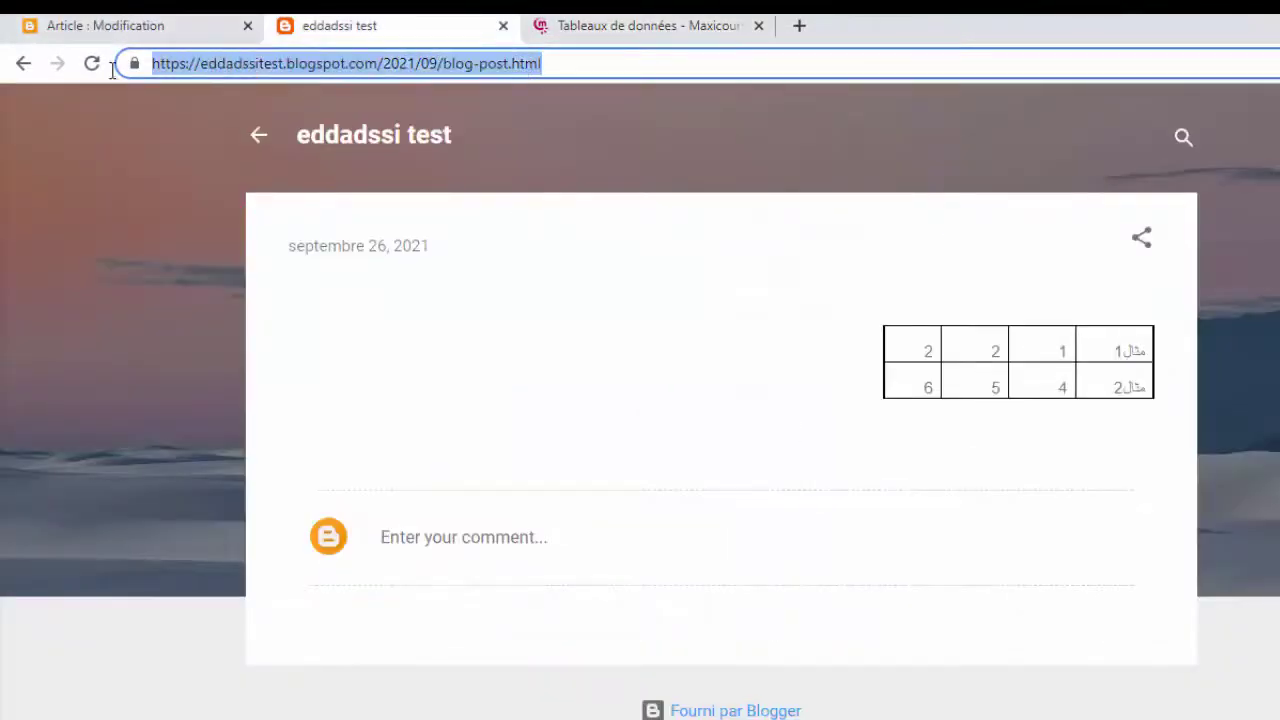
pyautogui.rightClick(207, 65)
pyautogui.click(287, 205)
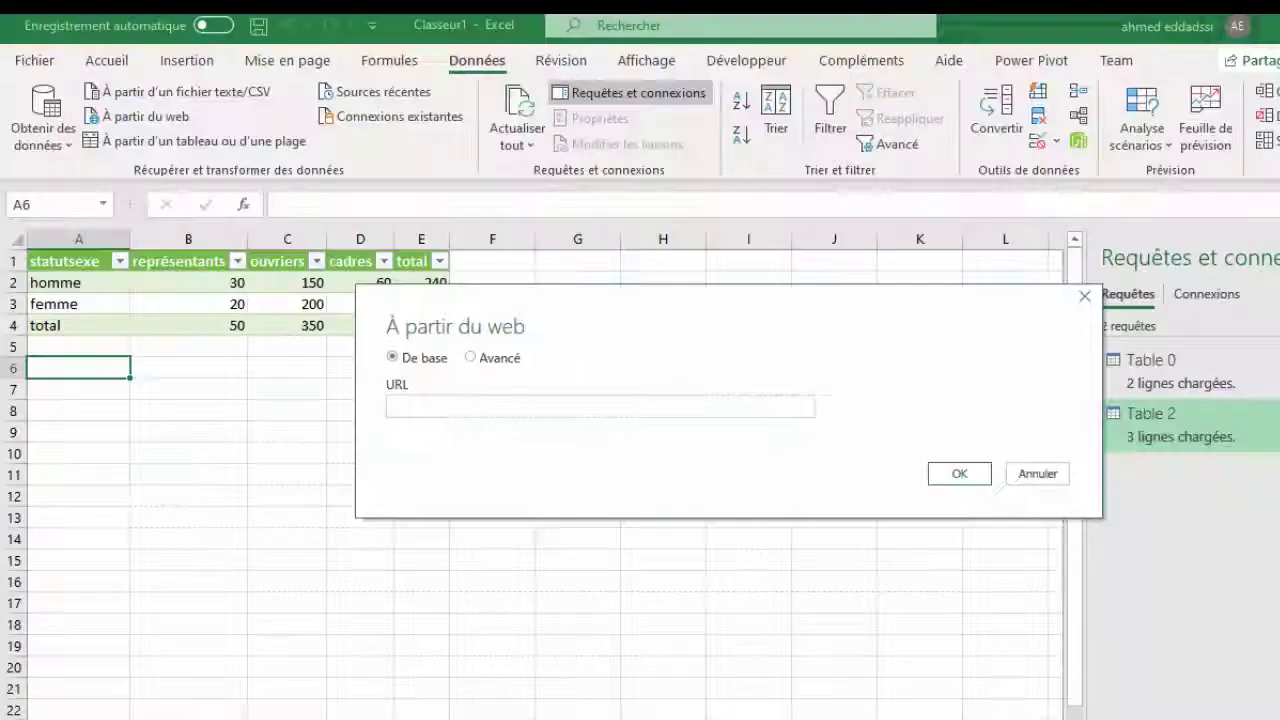
# Paste the eddadssitest blog post address into the URL box and connect with OK.
pyautogui.rightClick(409, 406)
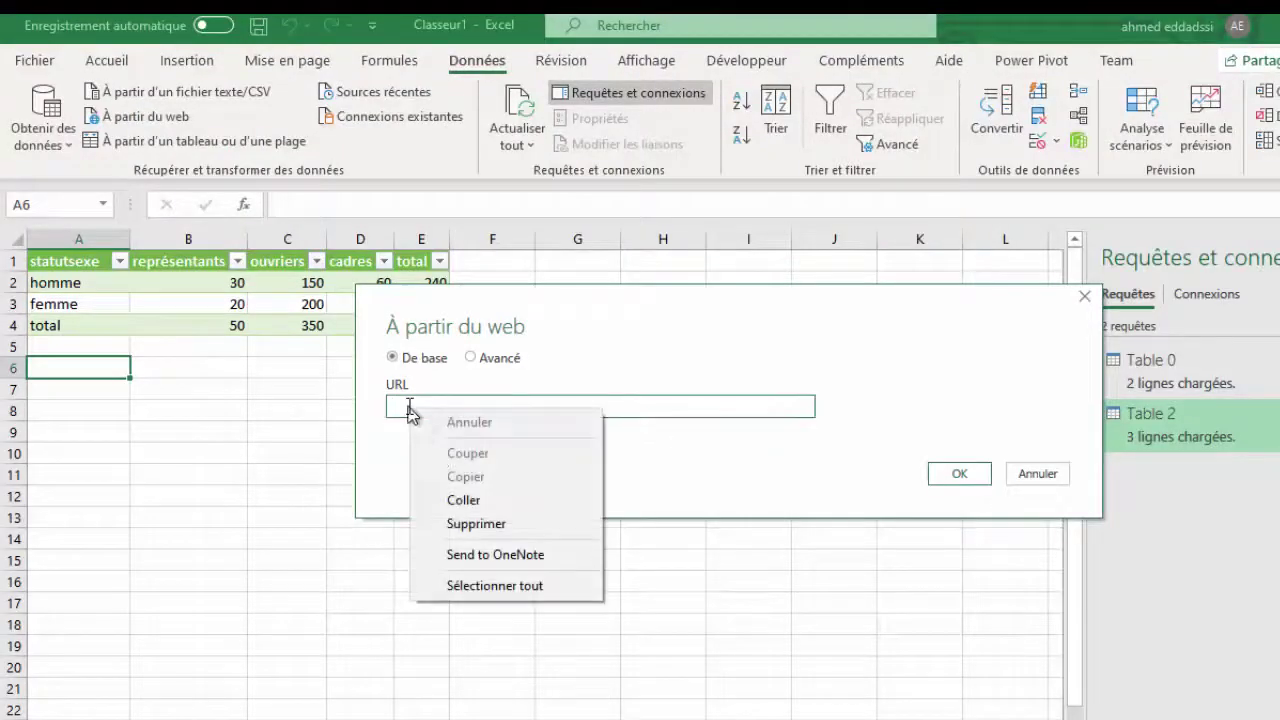
pyautogui.click(470, 500)
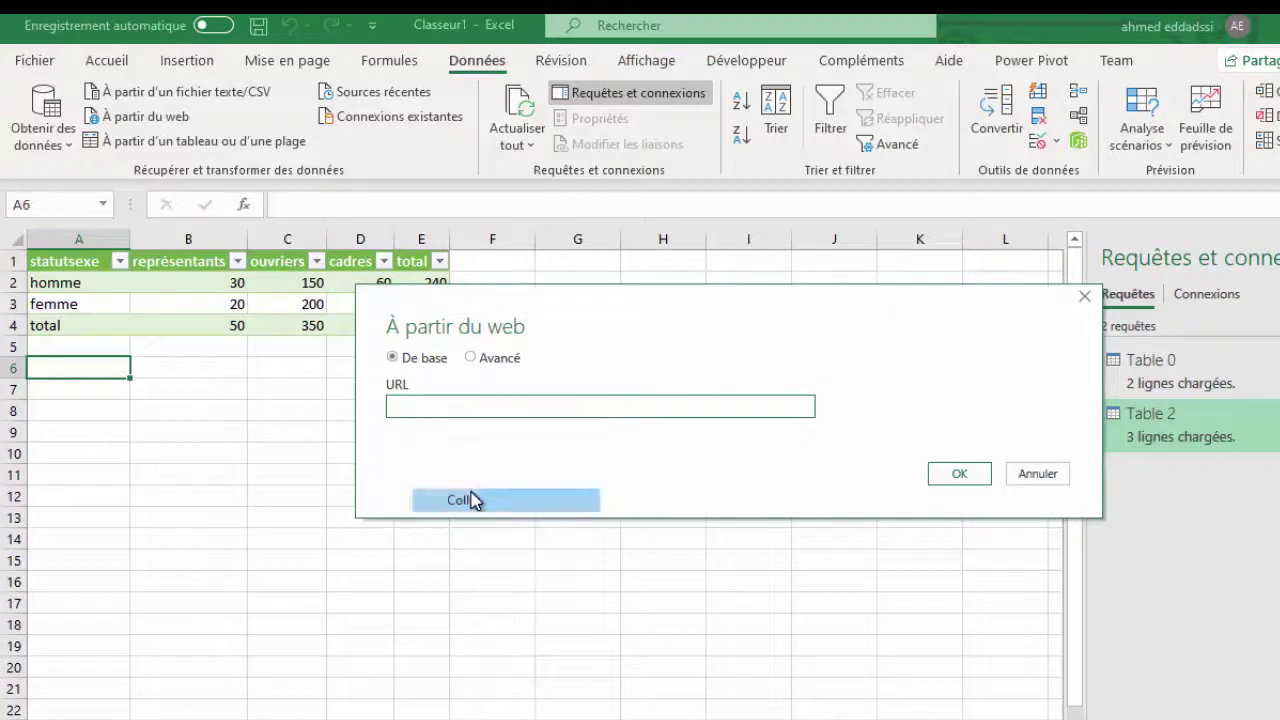
pyautogui.click(956, 483)
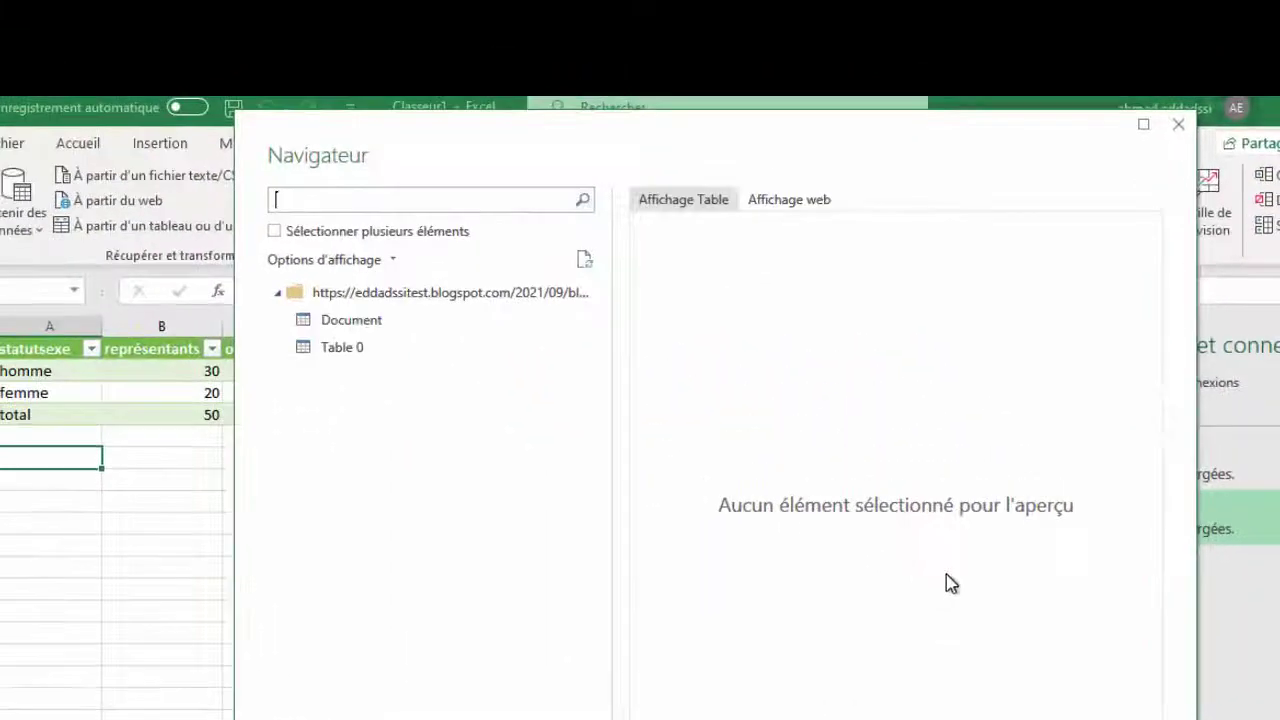
# Load the blog's Table 0 onto new sheet Feuil5 as Table_0__2 and select its values.
pyautogui.click(381, 347)
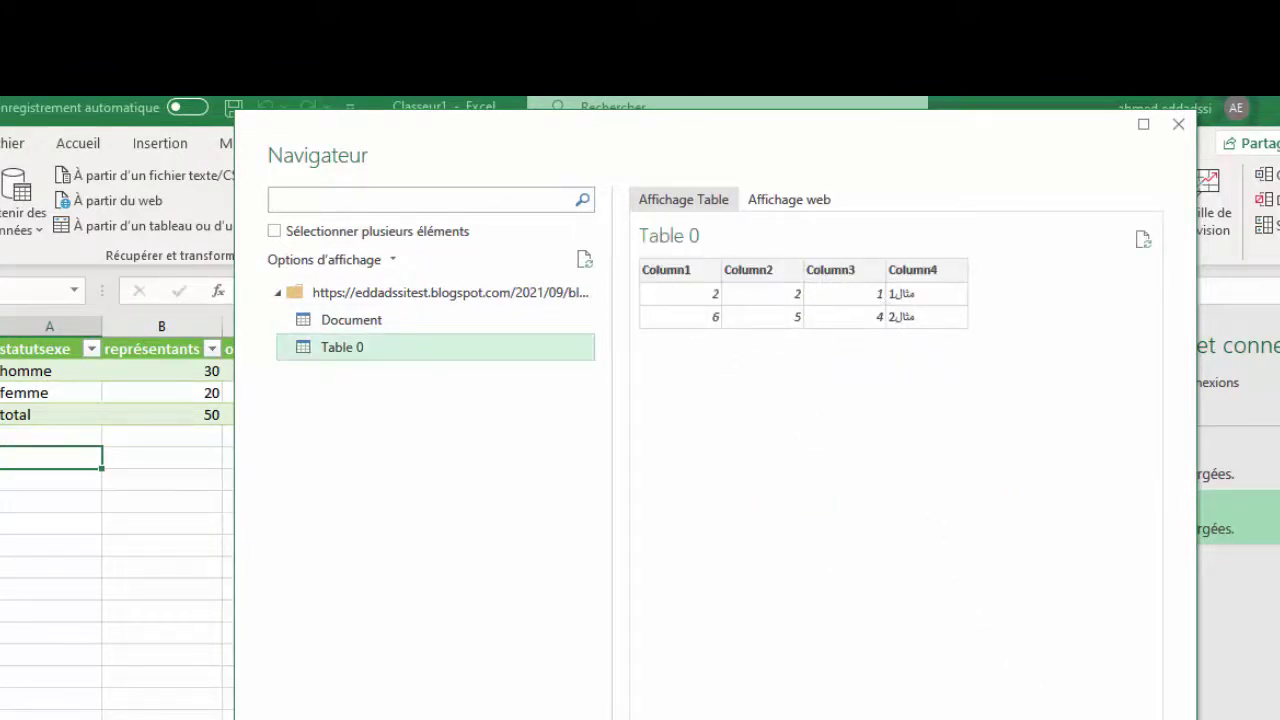
pyautogui.click(1010, 715)
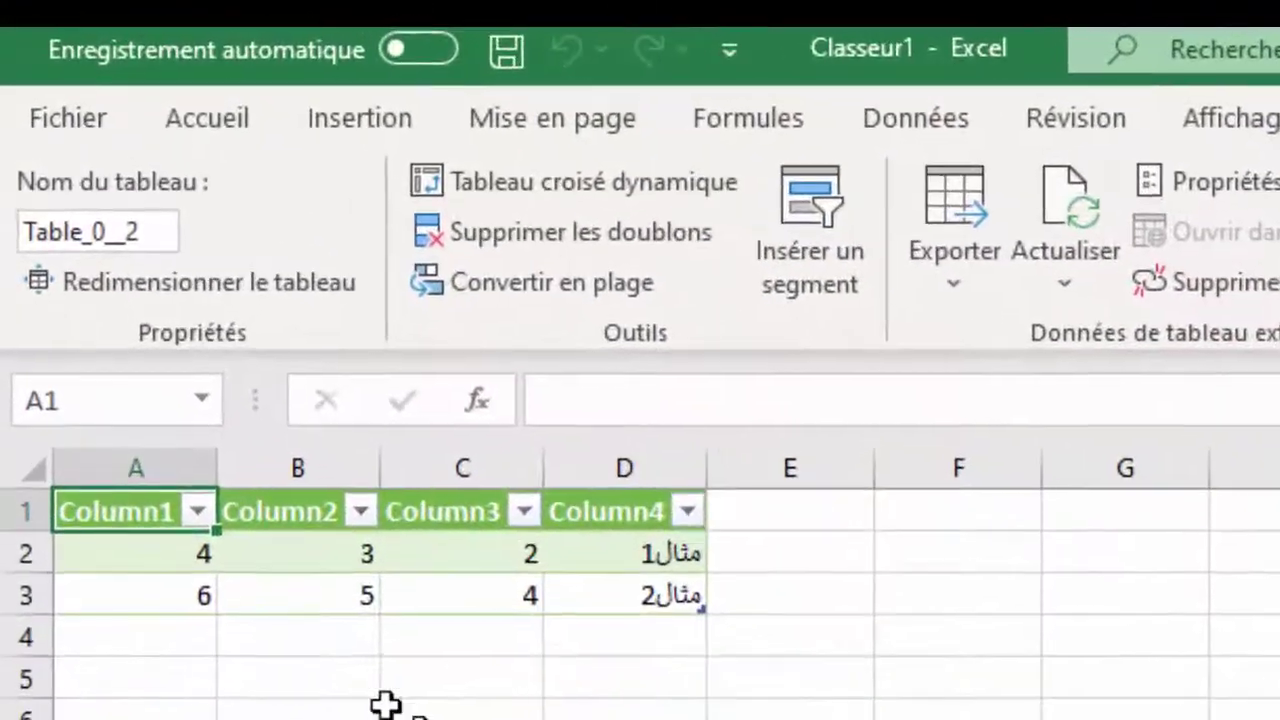
pyautogui.moveTo(190, 607); pyautogui.dragTo(617, 545)
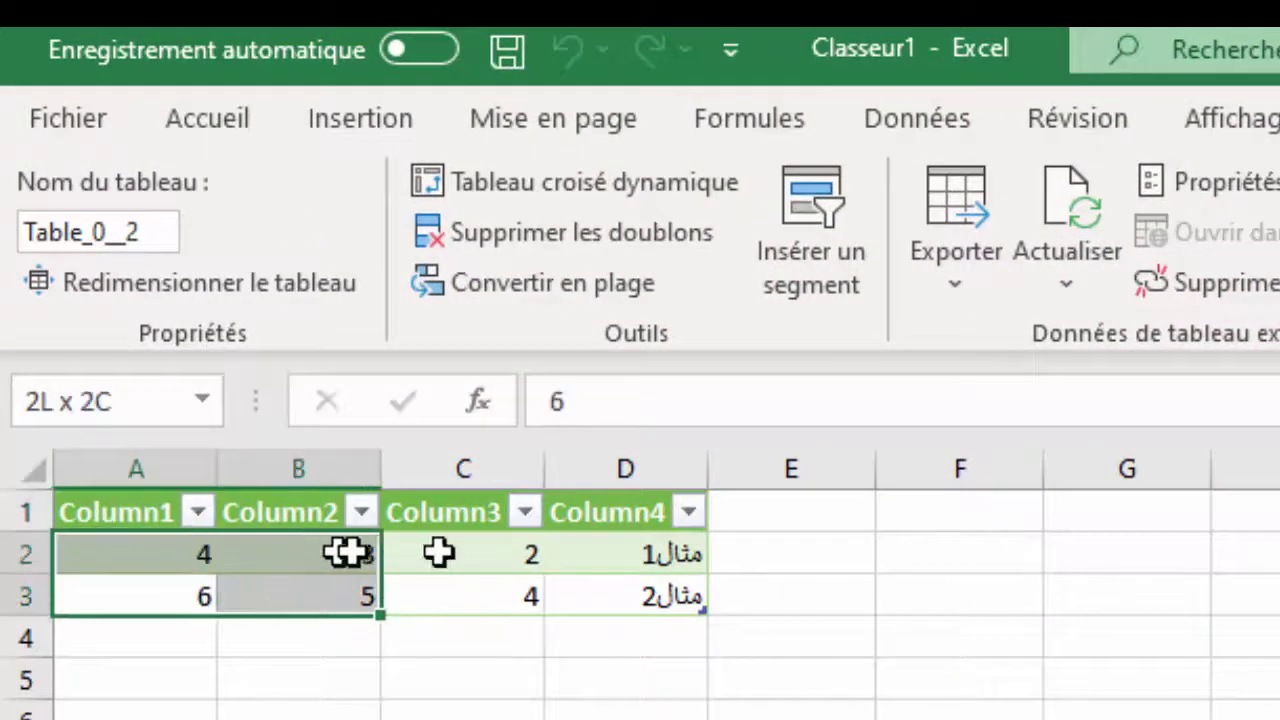
# From cell F3, refresh all the workbook's queries with Données > Actualiser tout.
pyautogui.click(886, 584)
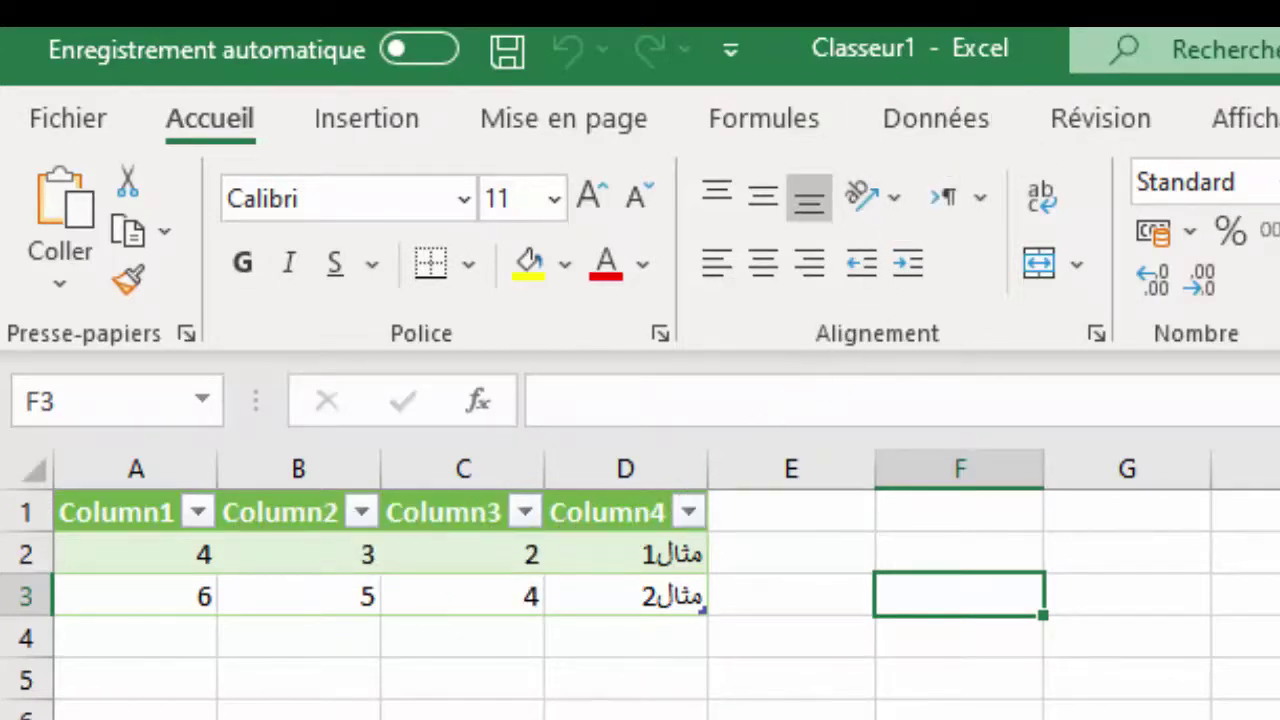
pyautogui.click(937, 120)
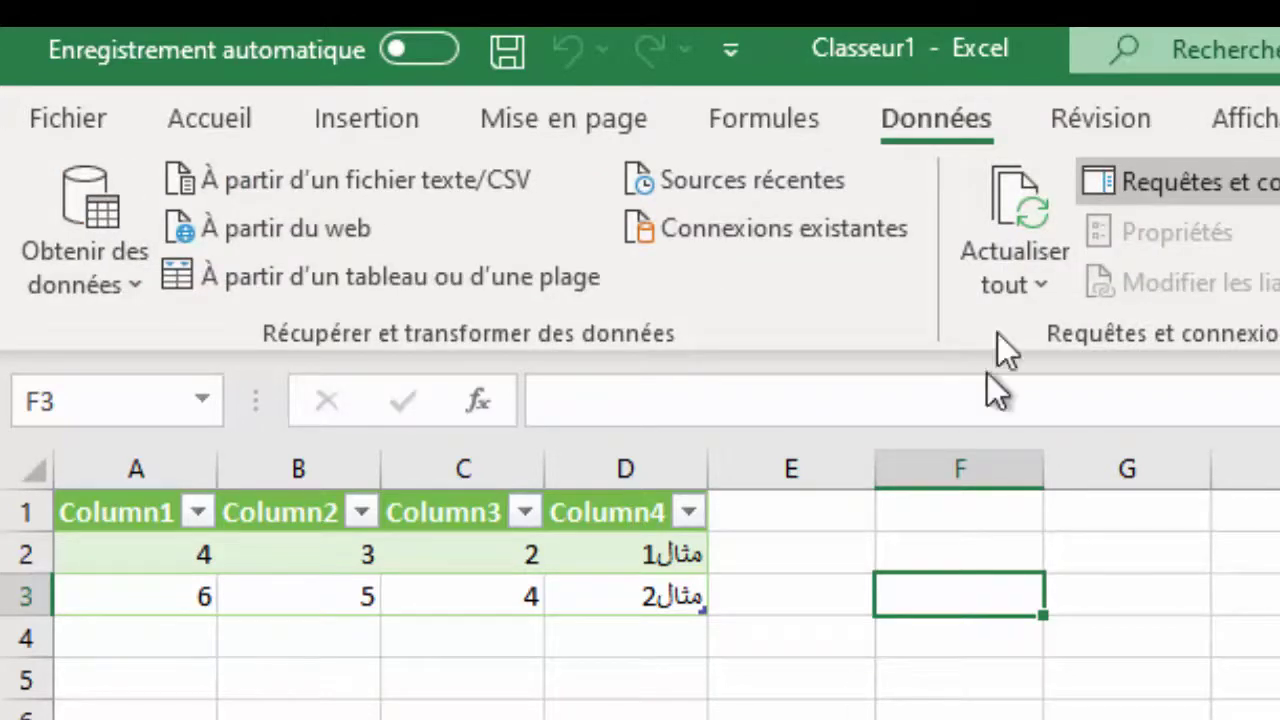
pyautogui.click(1018, 208)
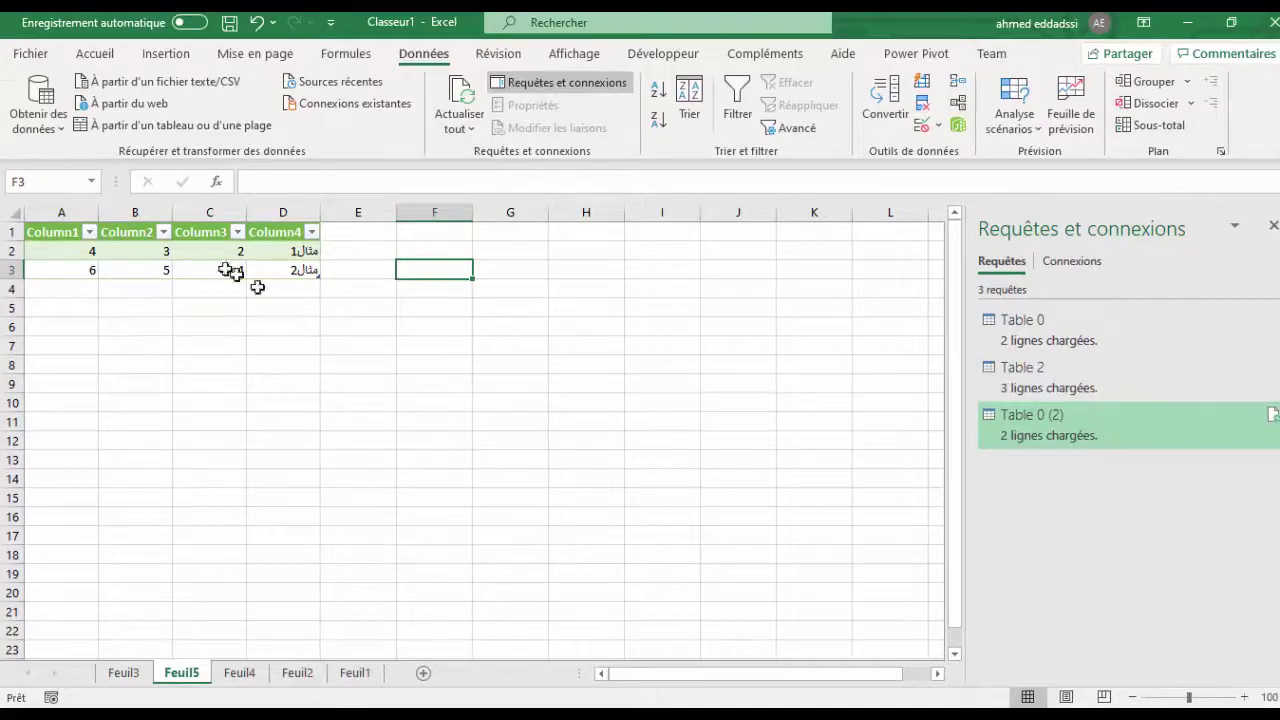
# In the Blogger editor, delete the number from the table's first row.
pyautogui.hotkey('alt', 'Tab')
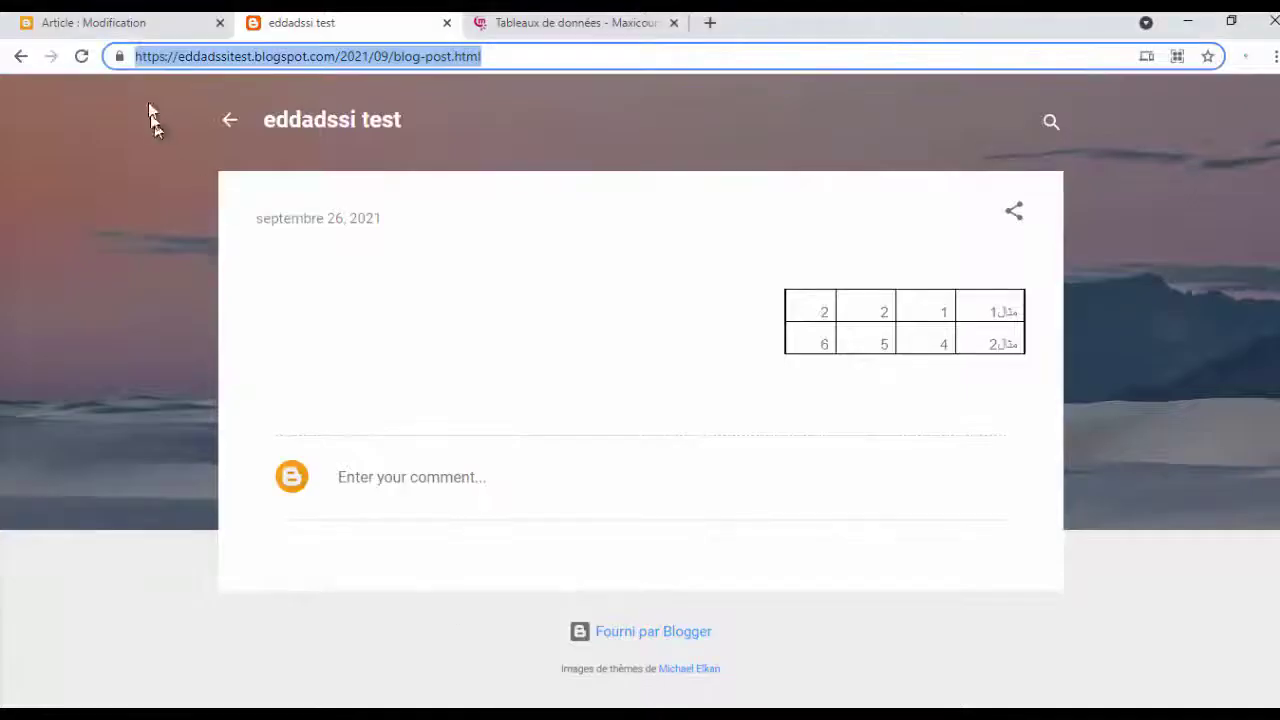
pyautogui.click(128, 28)
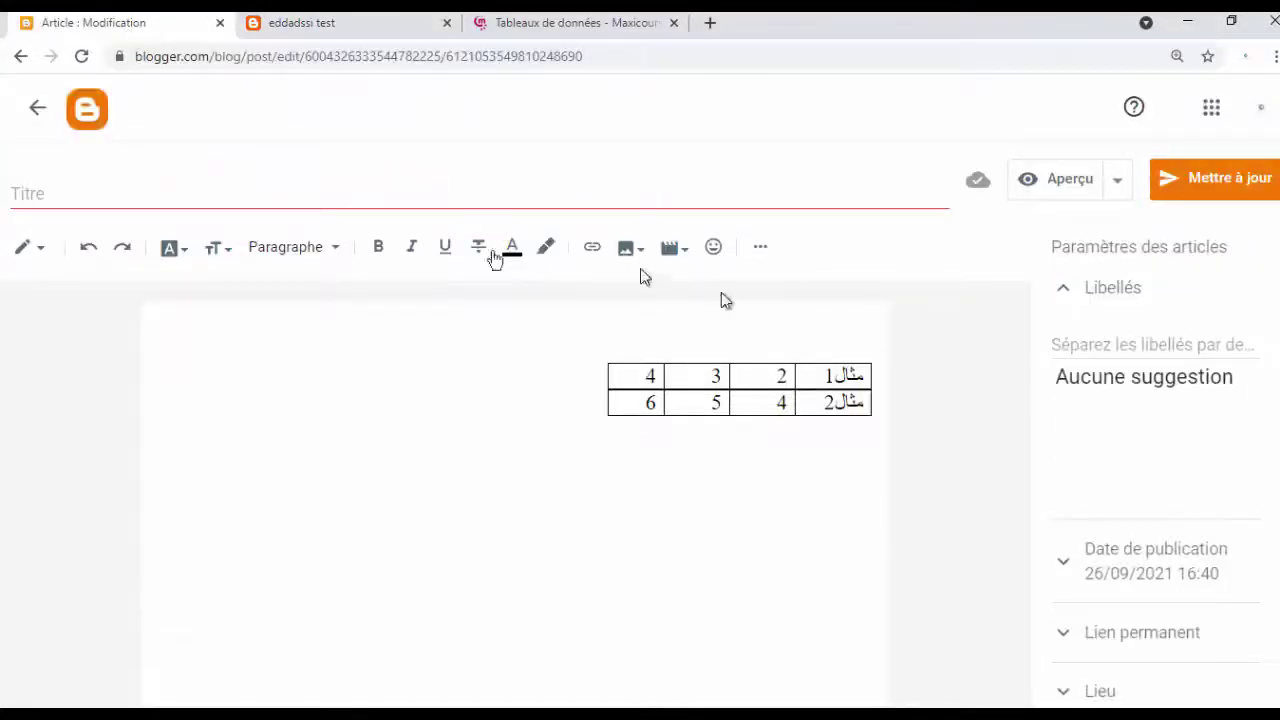
pyautogui.click(797, 380)
pyautogui.doubleClick(782, 378)
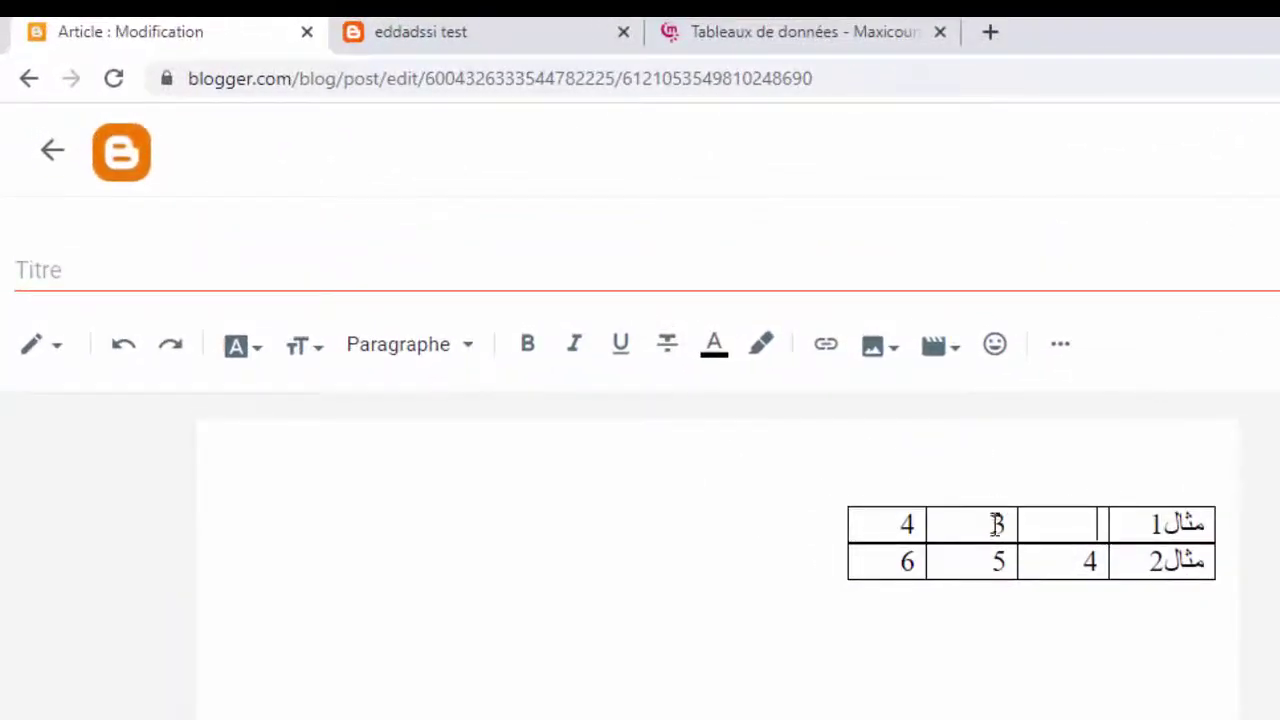
pyautogui.press('Delete')
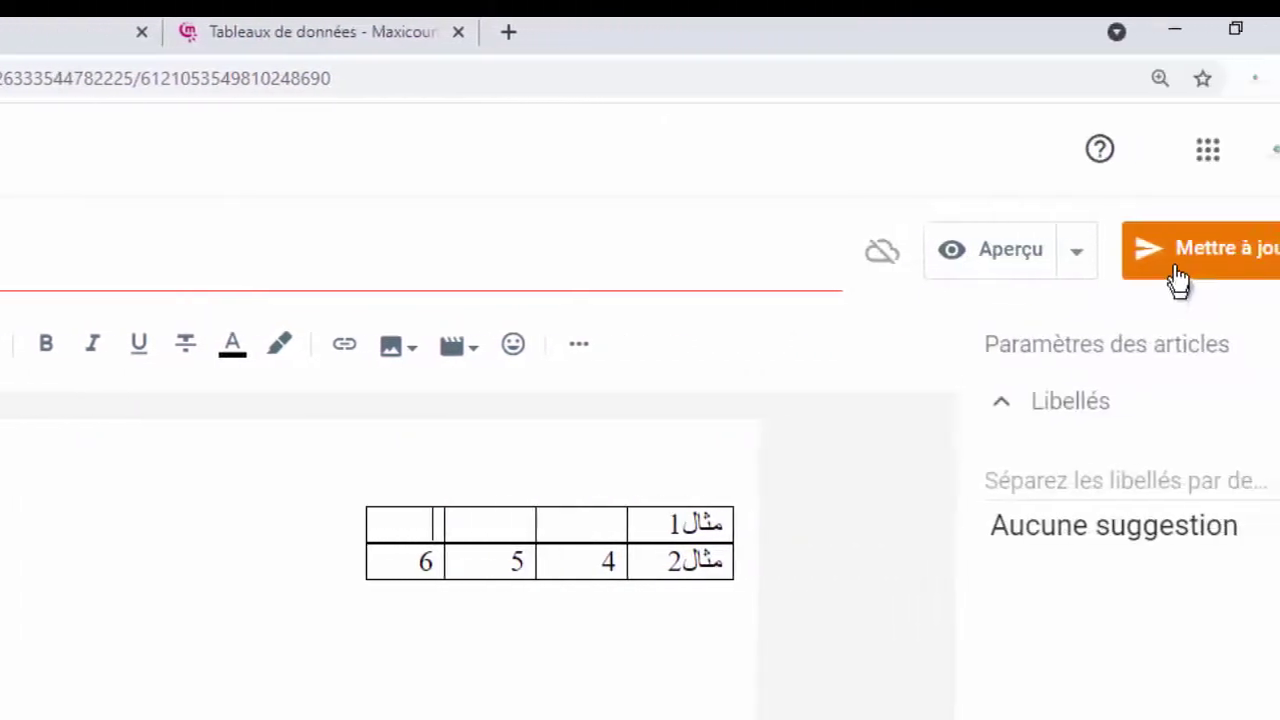
# Publish the updated post with Mettre à jour and reload the published page.
pyautogui.click(1178, 276)
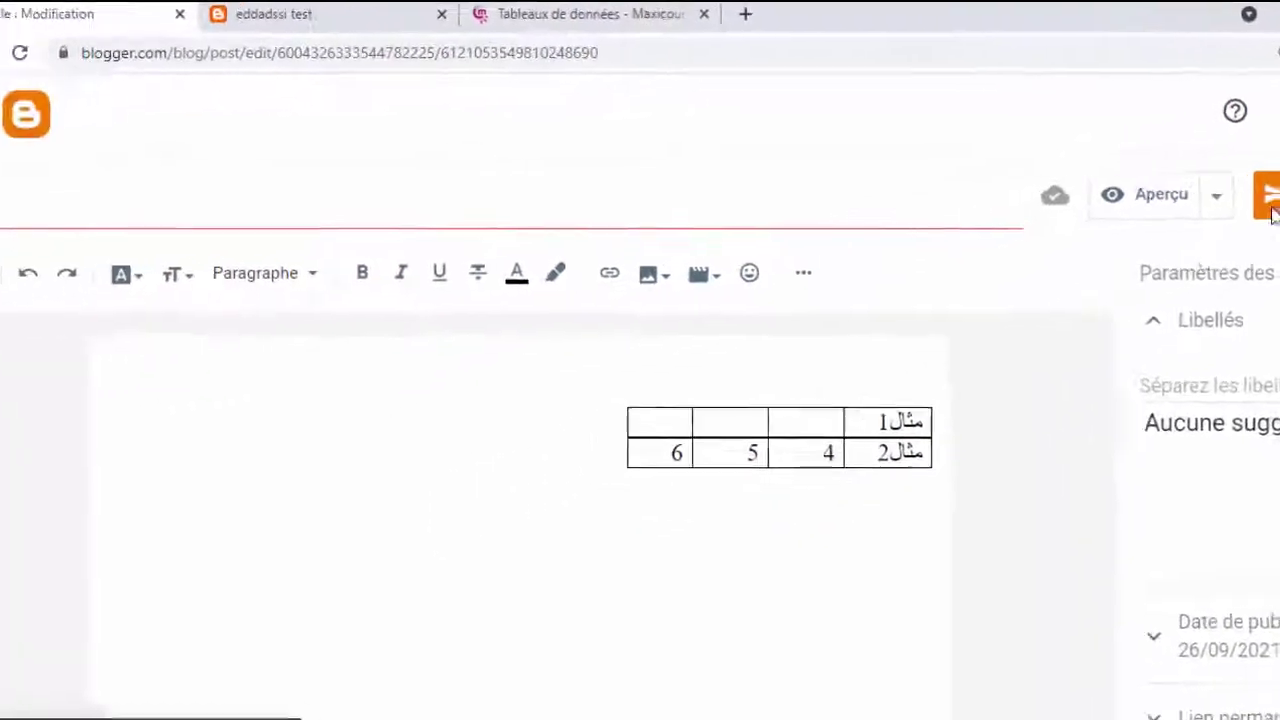
pyautogui.click(362, 14)
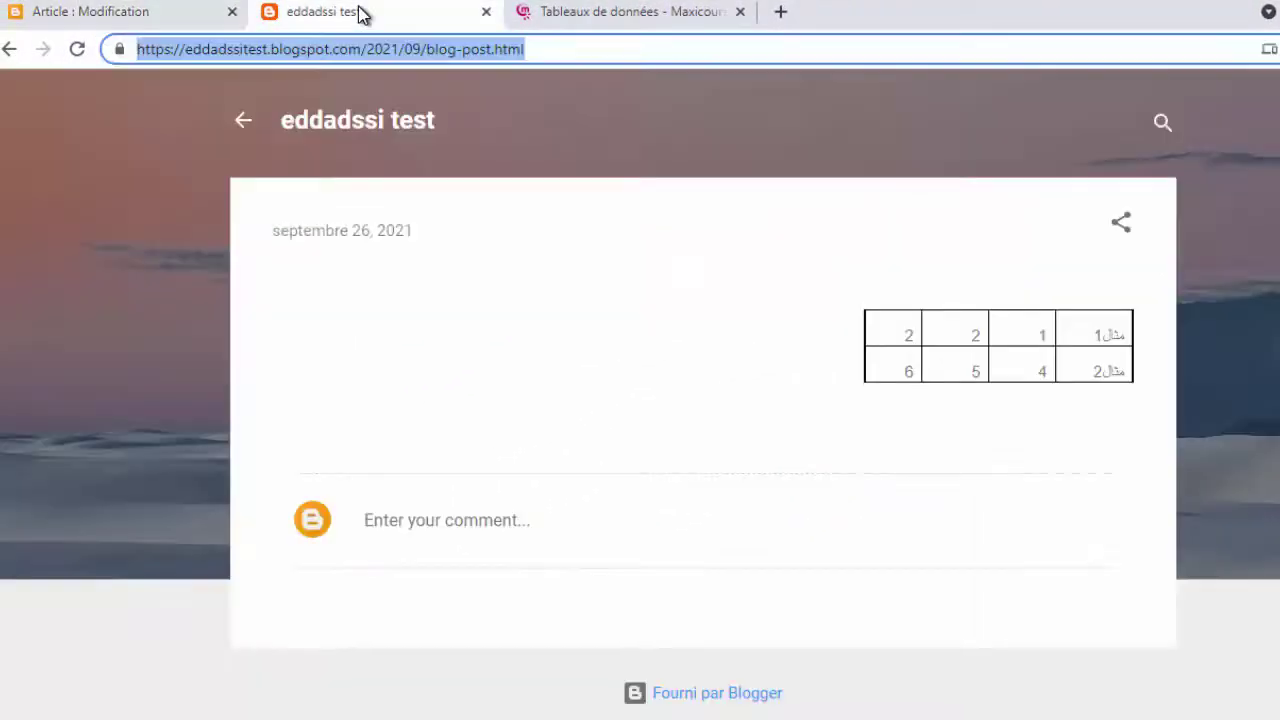
pyautogui.click(78, 56)
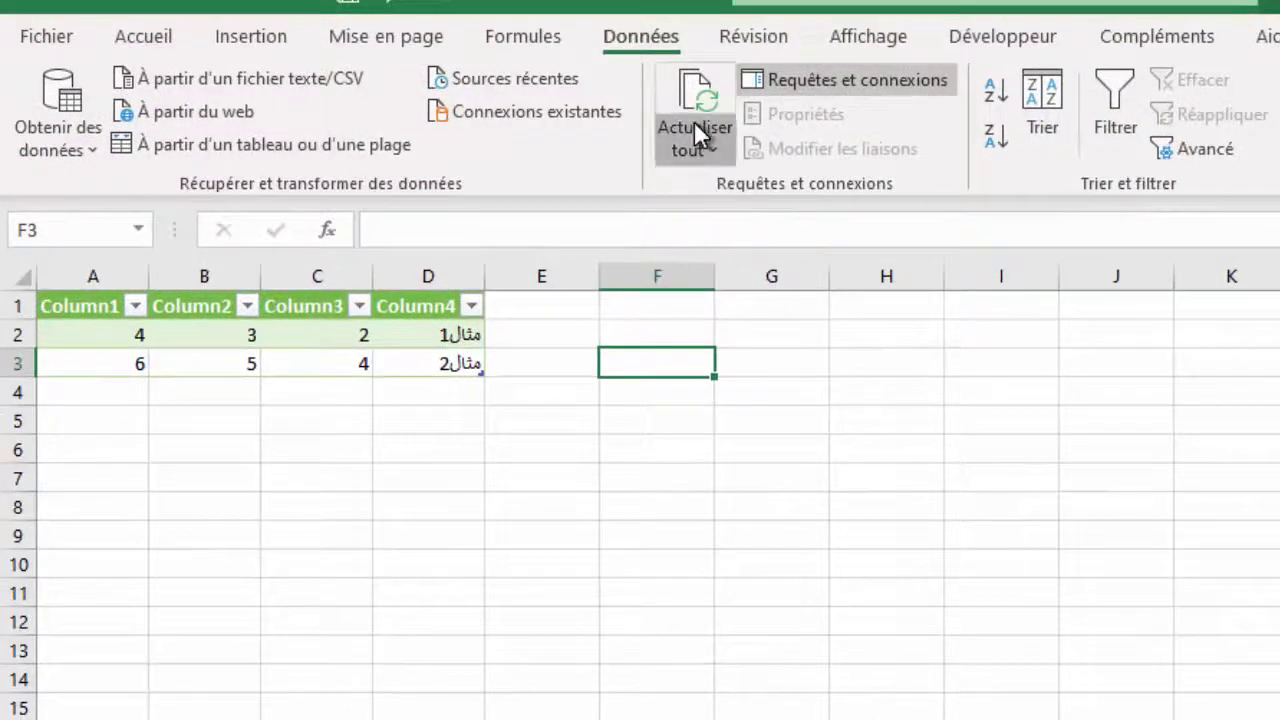
# Refresh all workbook connections and inspect the now-empty cells A2, B2 and C2 of the refreshed table.
pyautogui.click(695, 125)
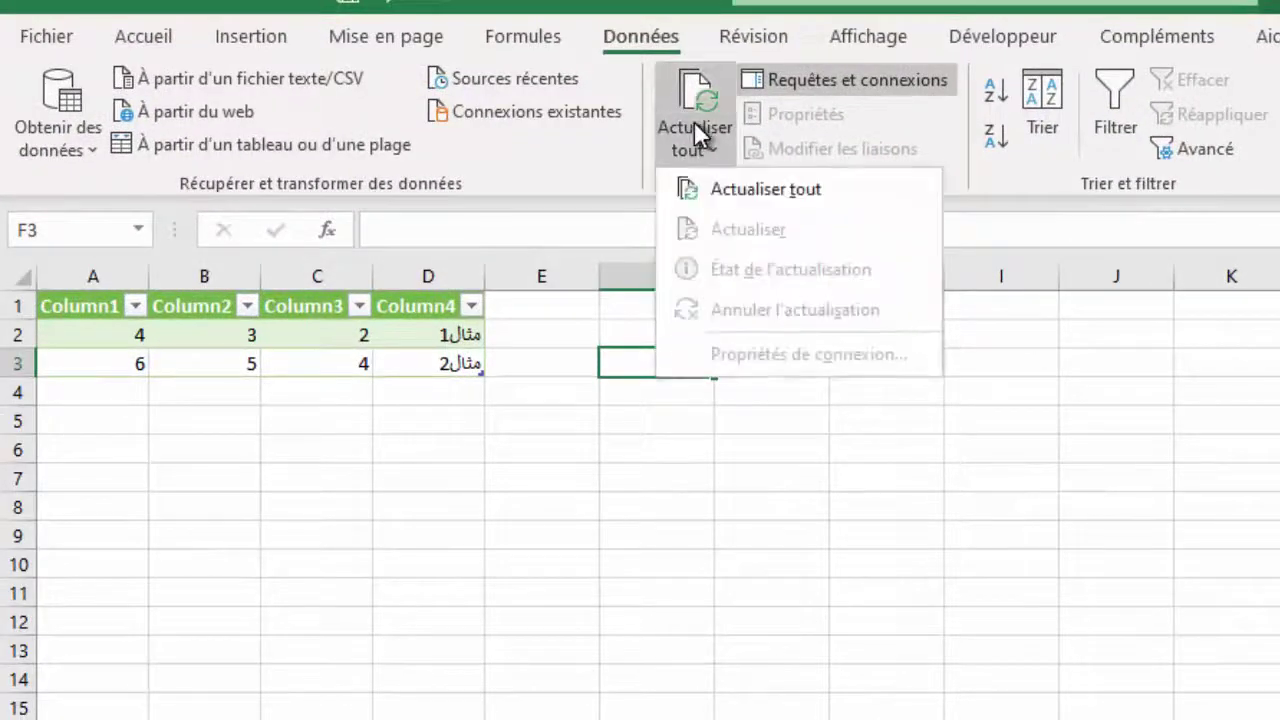
pyautogui.click(711, 191)
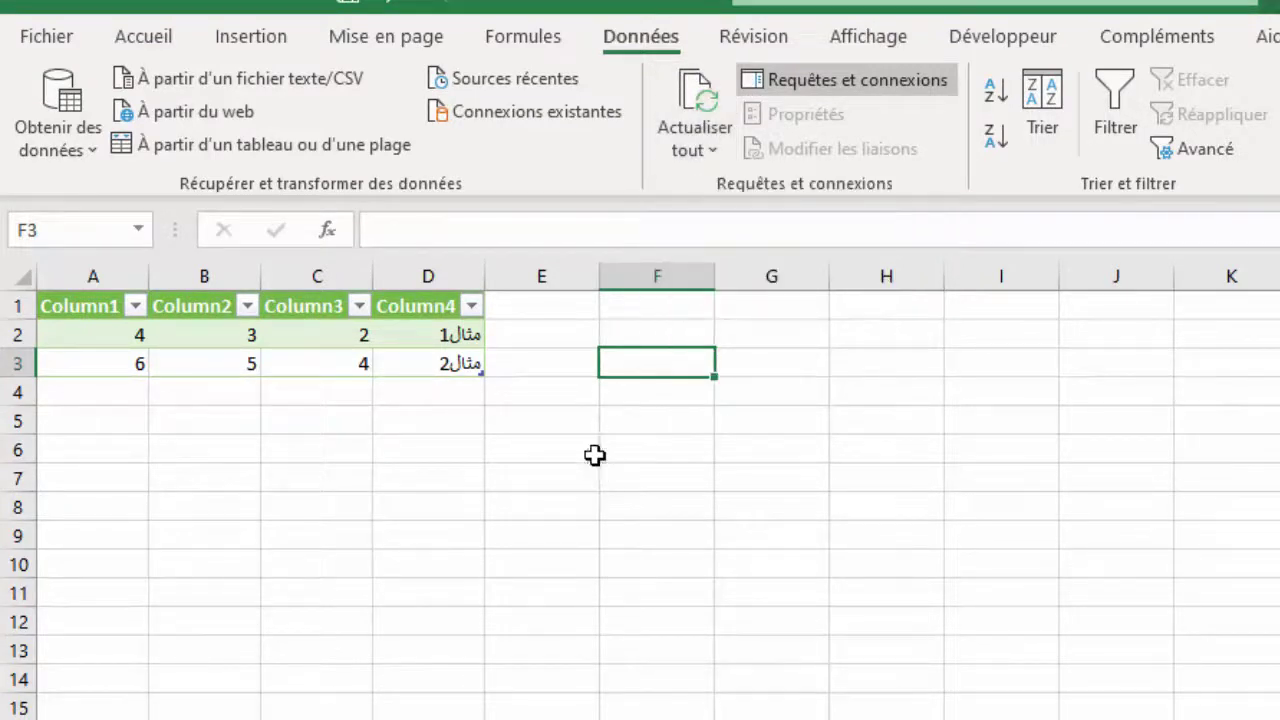
pyautogui.click(321, 336)
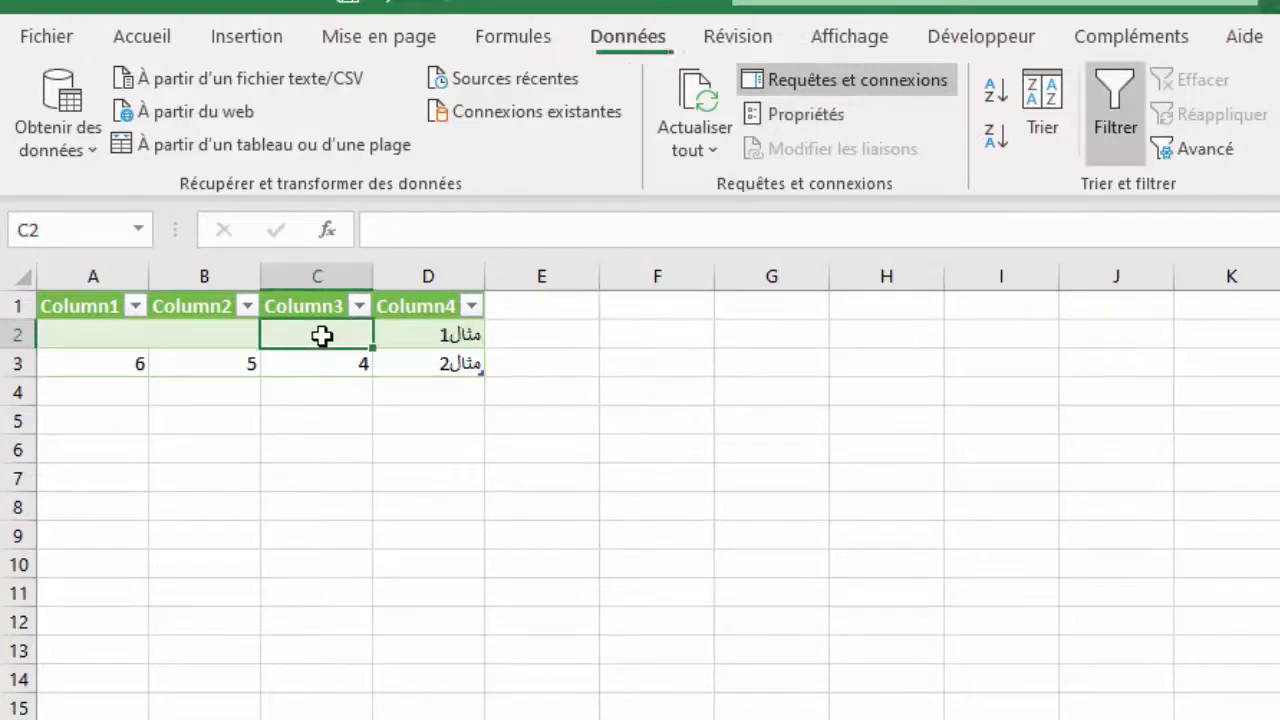
pyautogui.click(199, 336)
pyautogui.click(120, 334)
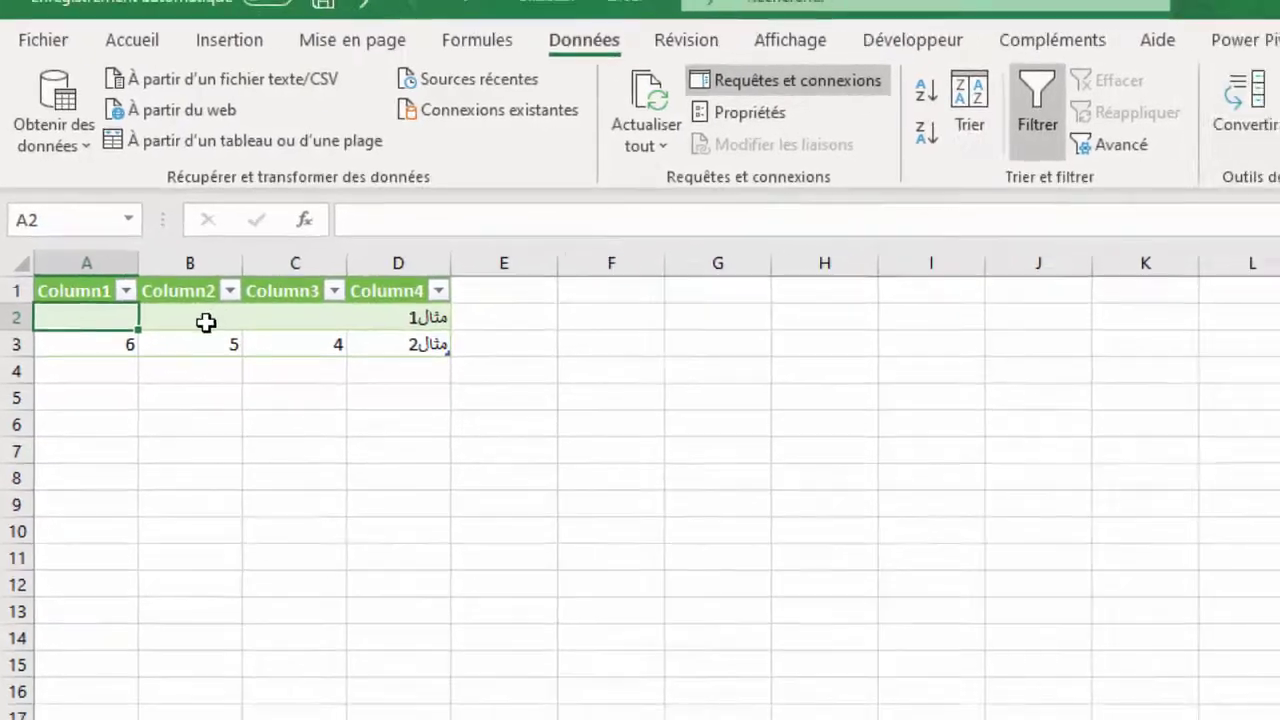
pyautogui.click(187, 262)
pyautogui.click(189, 261)
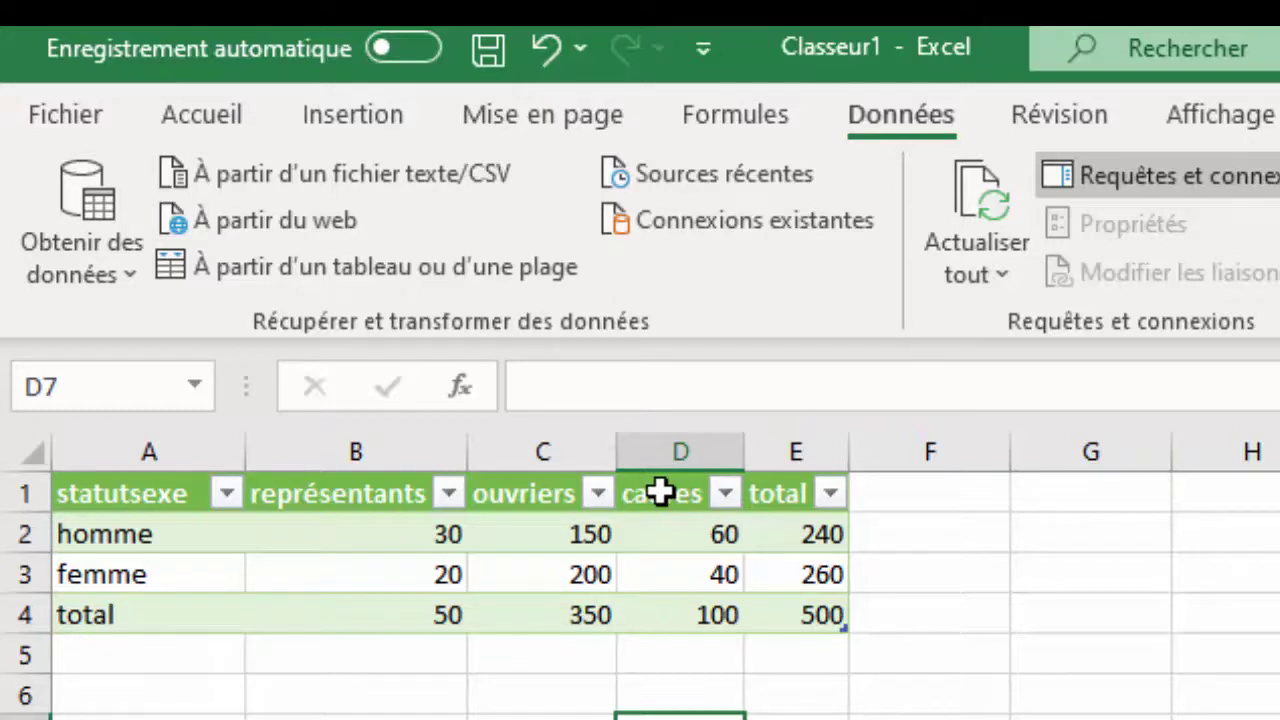
# Delete column D (cadres) from the statutsexe table, then Refresh All to reload it.
pyautogui.click(660, 492)
pyautogui.moveTo(660, 492); pyautogui.dragTo(670, 602)
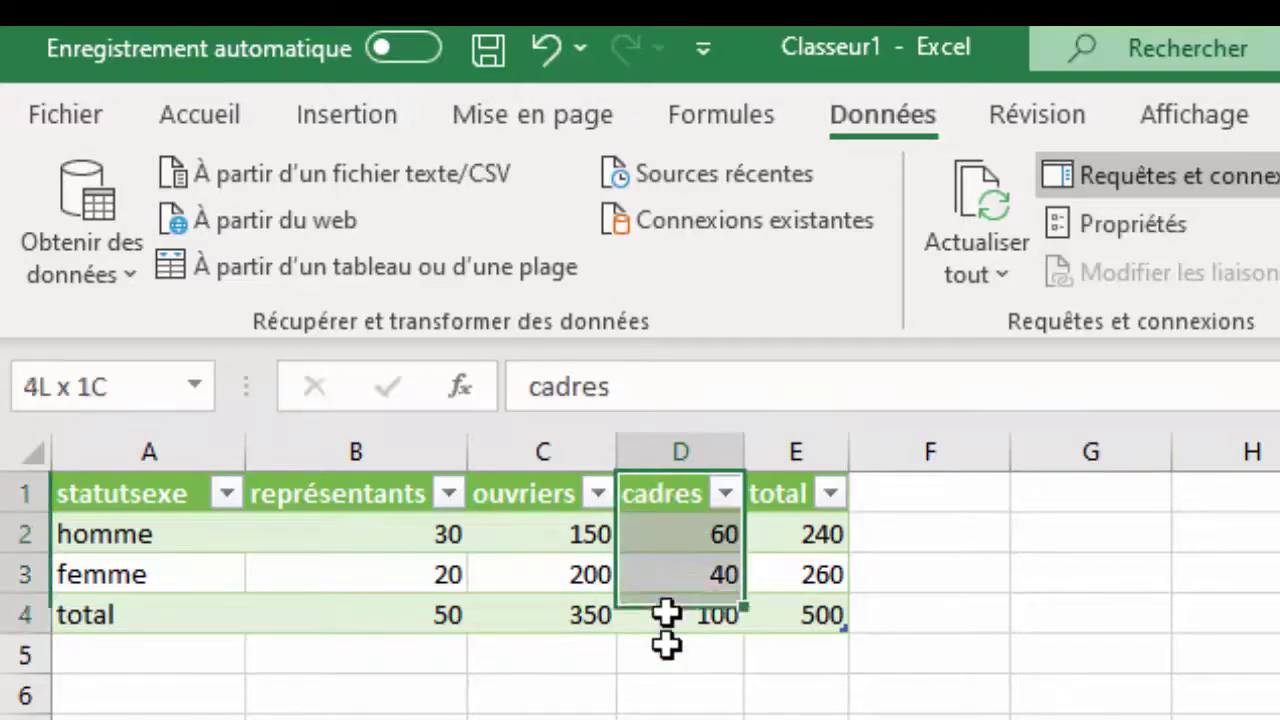
pyautogui.click(678, 452)
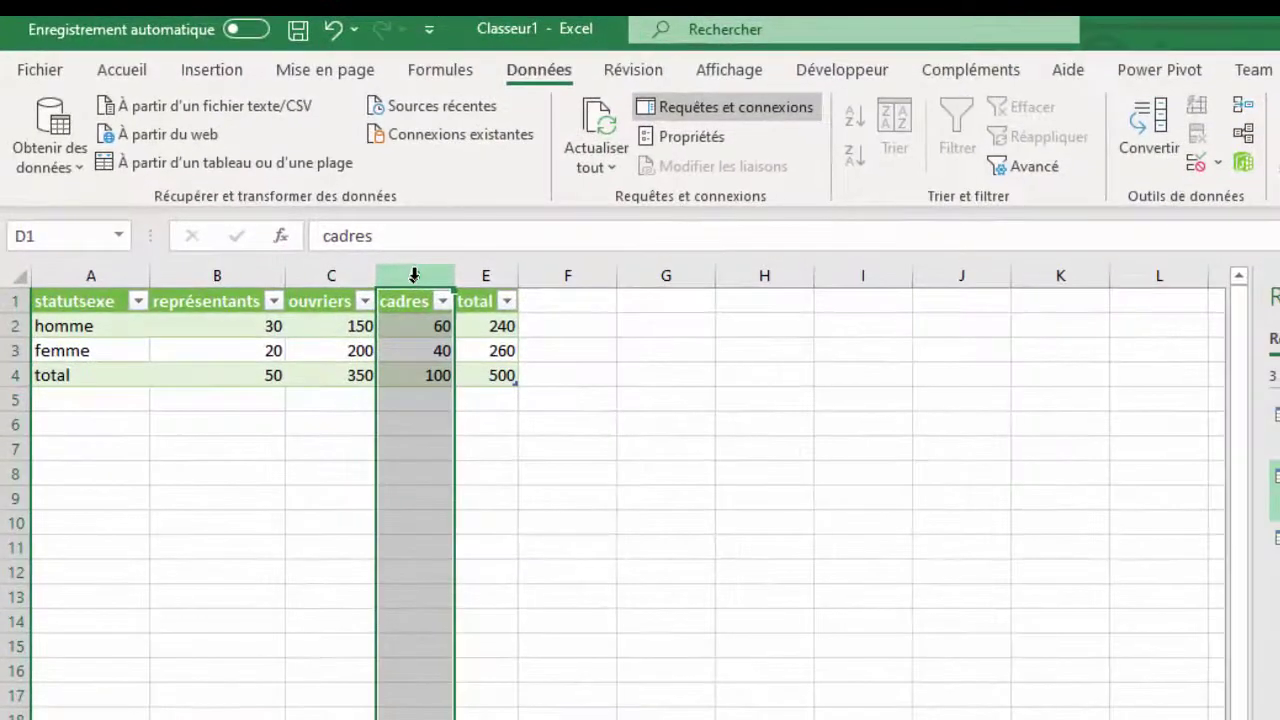
pyautogui.rightClick(414, 275)
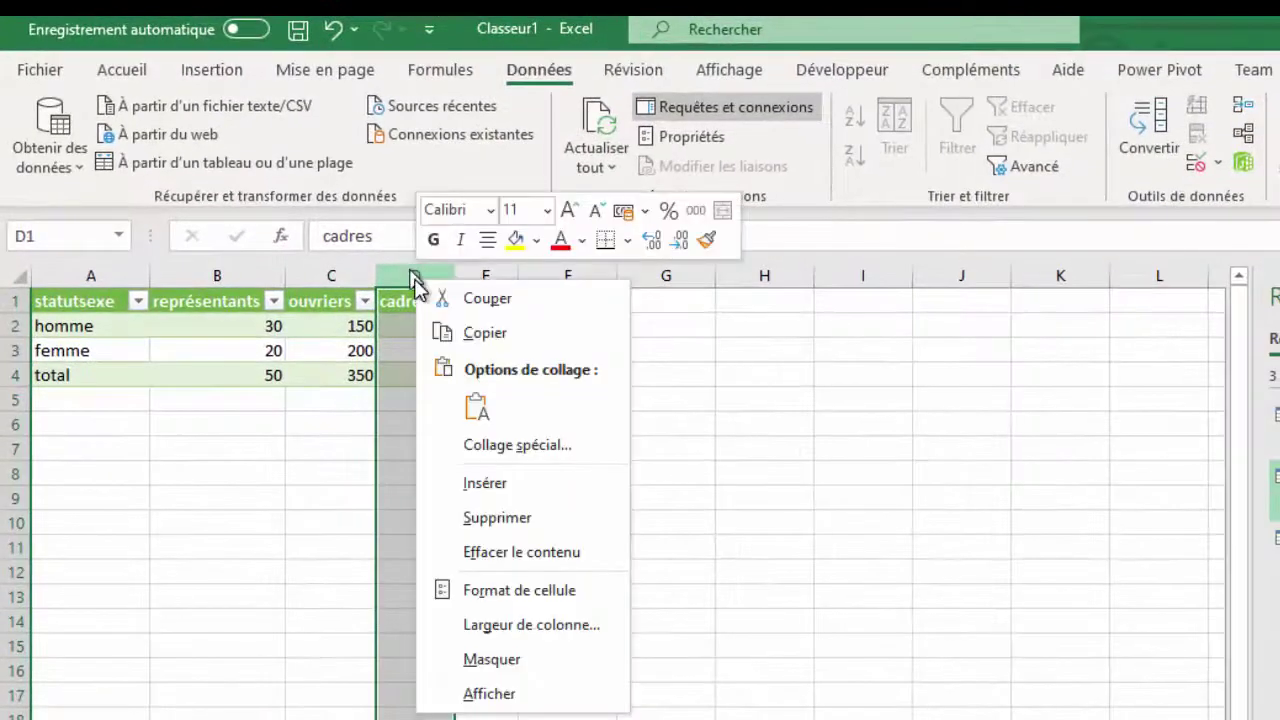
pyautogui.click(512, 517)
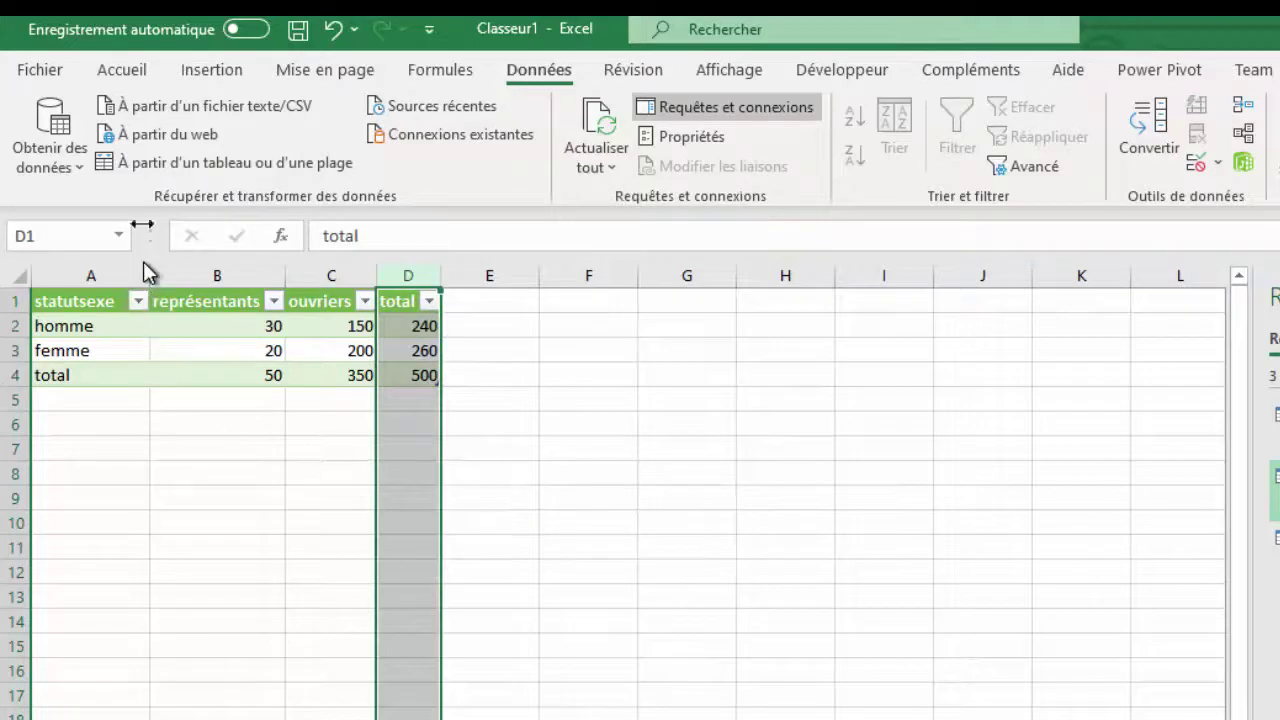
pyautogui.click(620, 140)
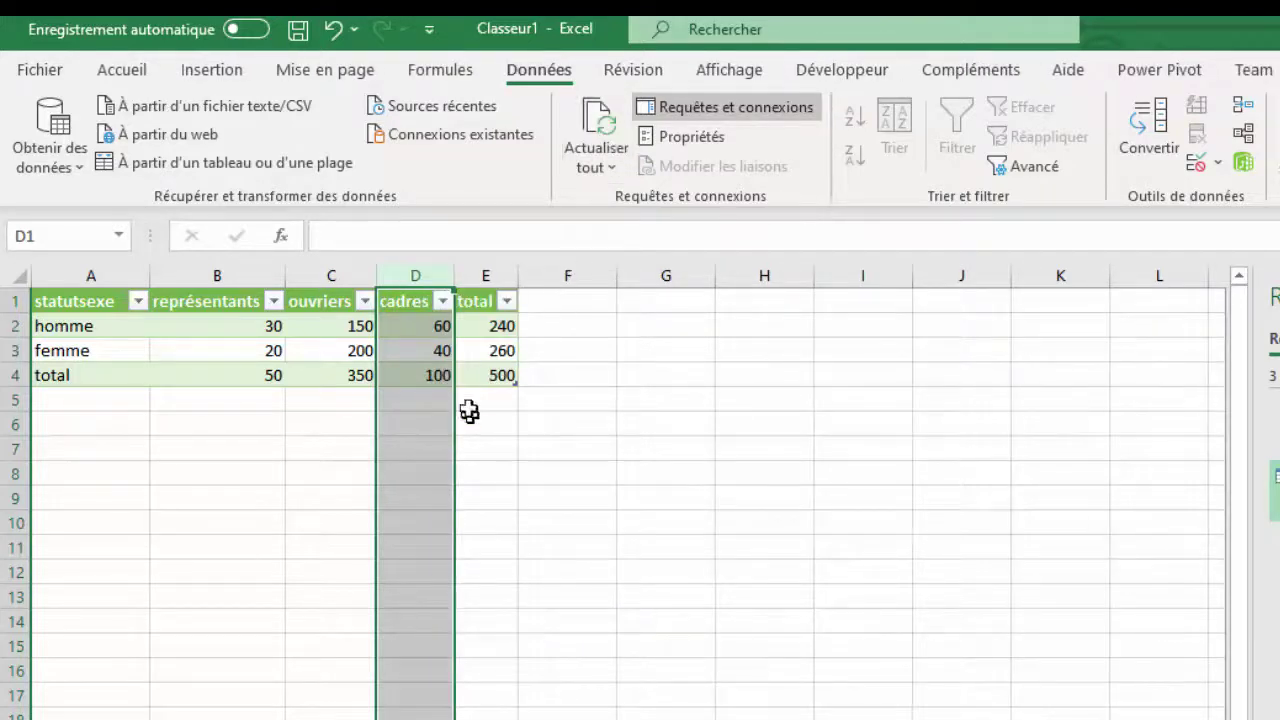
pyautogui.click(315, 400)
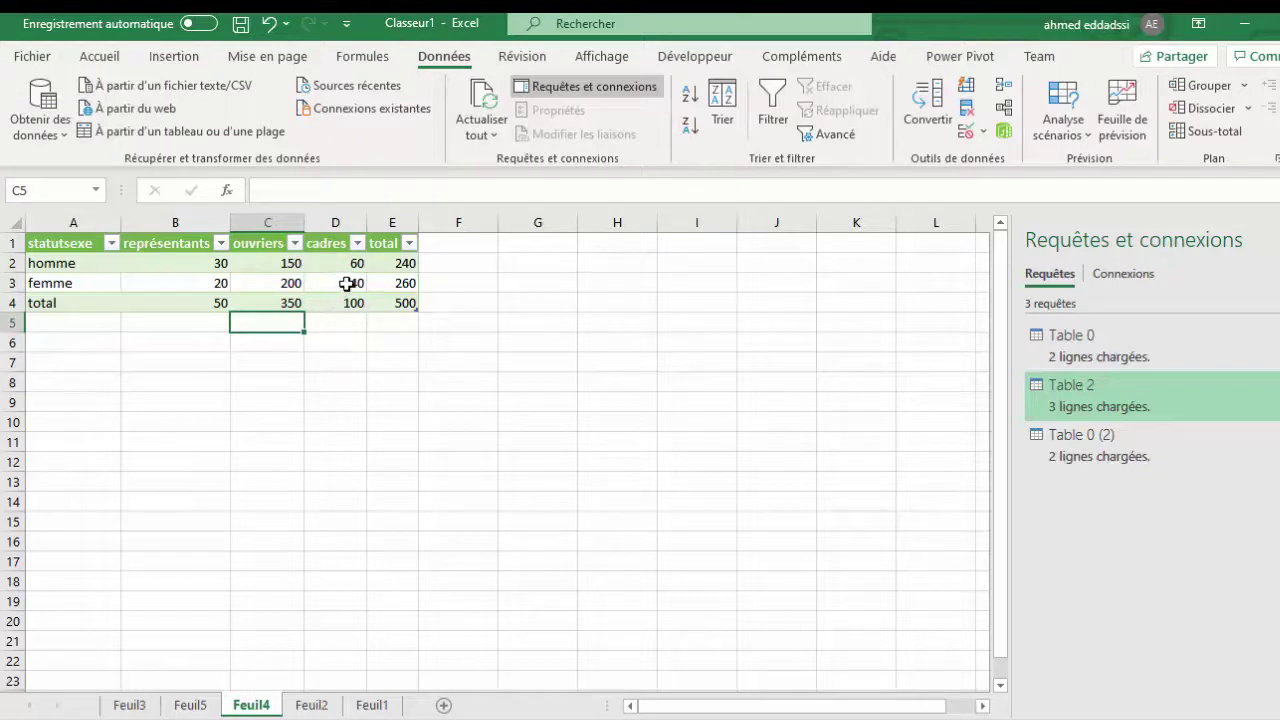
# In the Power Query editor, remove the cadres column from Table 2 and load it back.
pyautogui.click(152, 243)
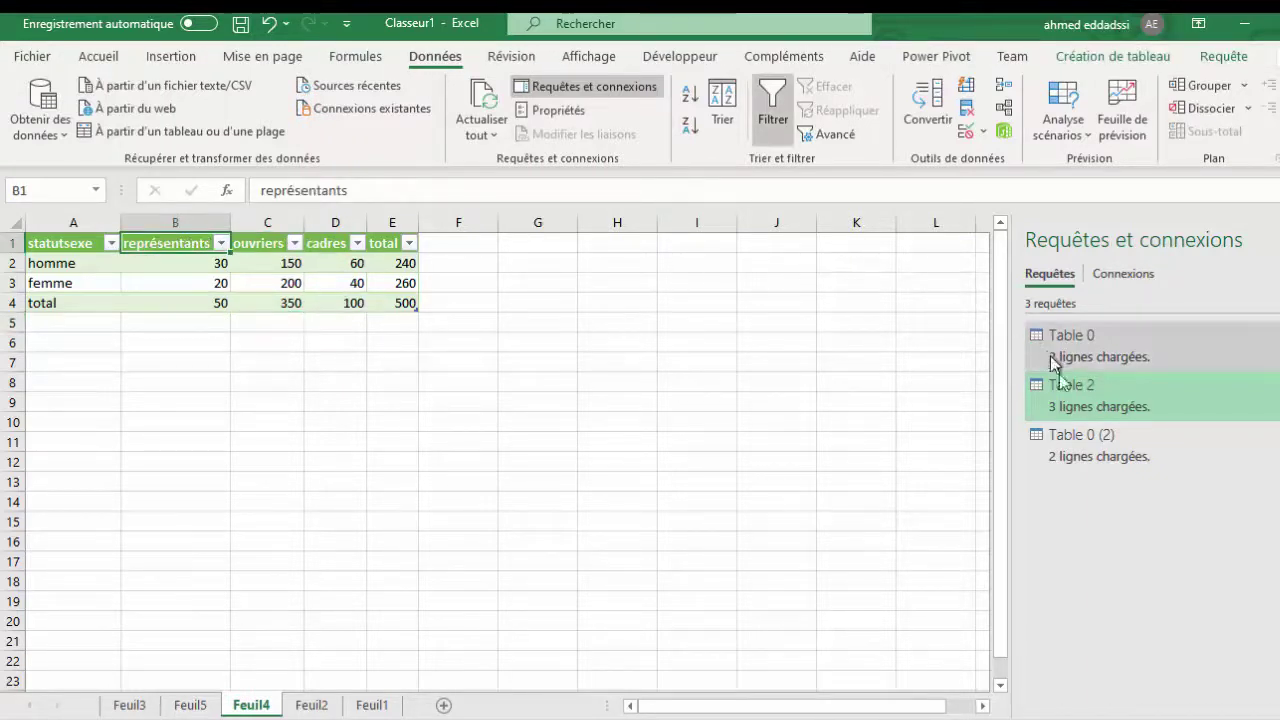
pyautogui.click(1063, 397)
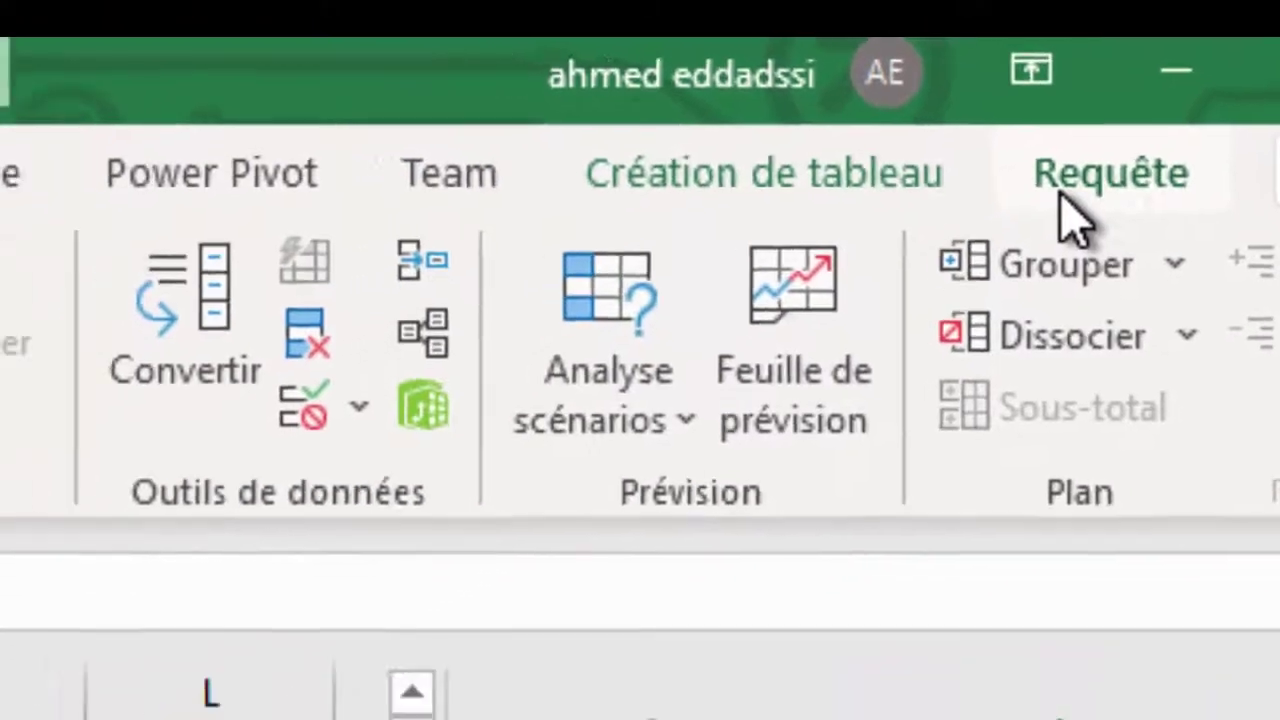
pyautogui.click(1064, 190)
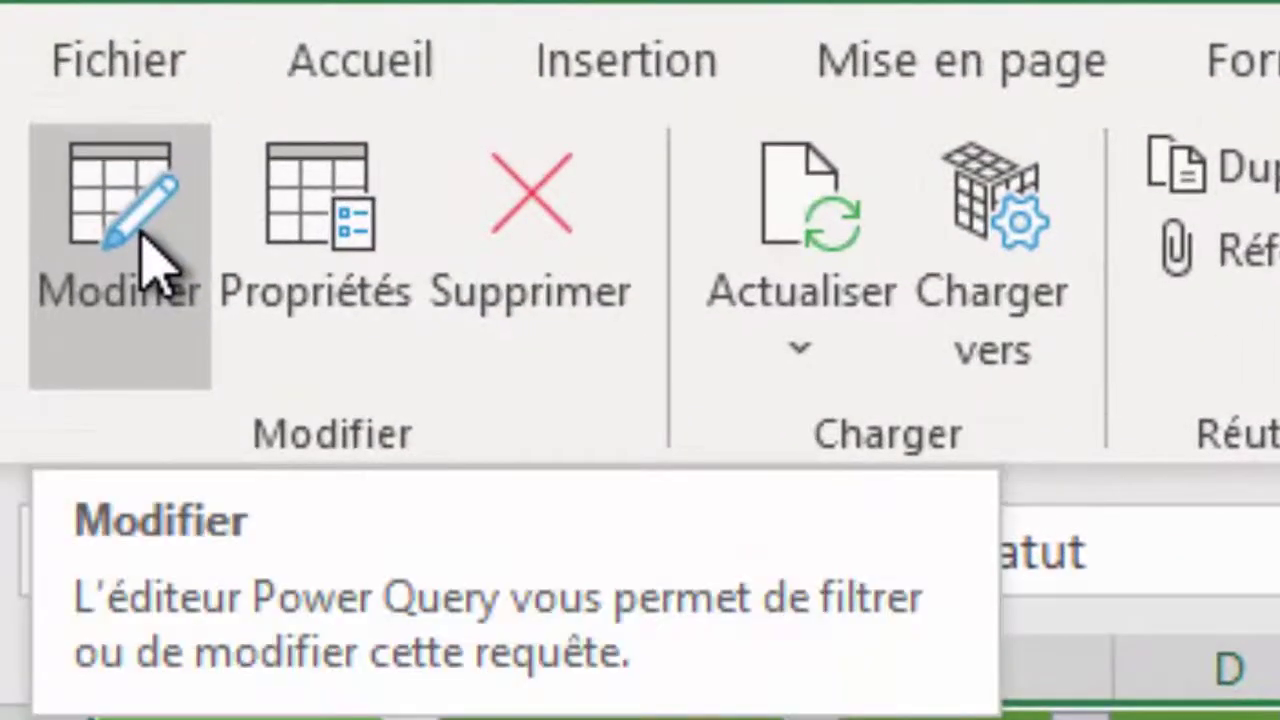
pyautogui.click(143, 240)
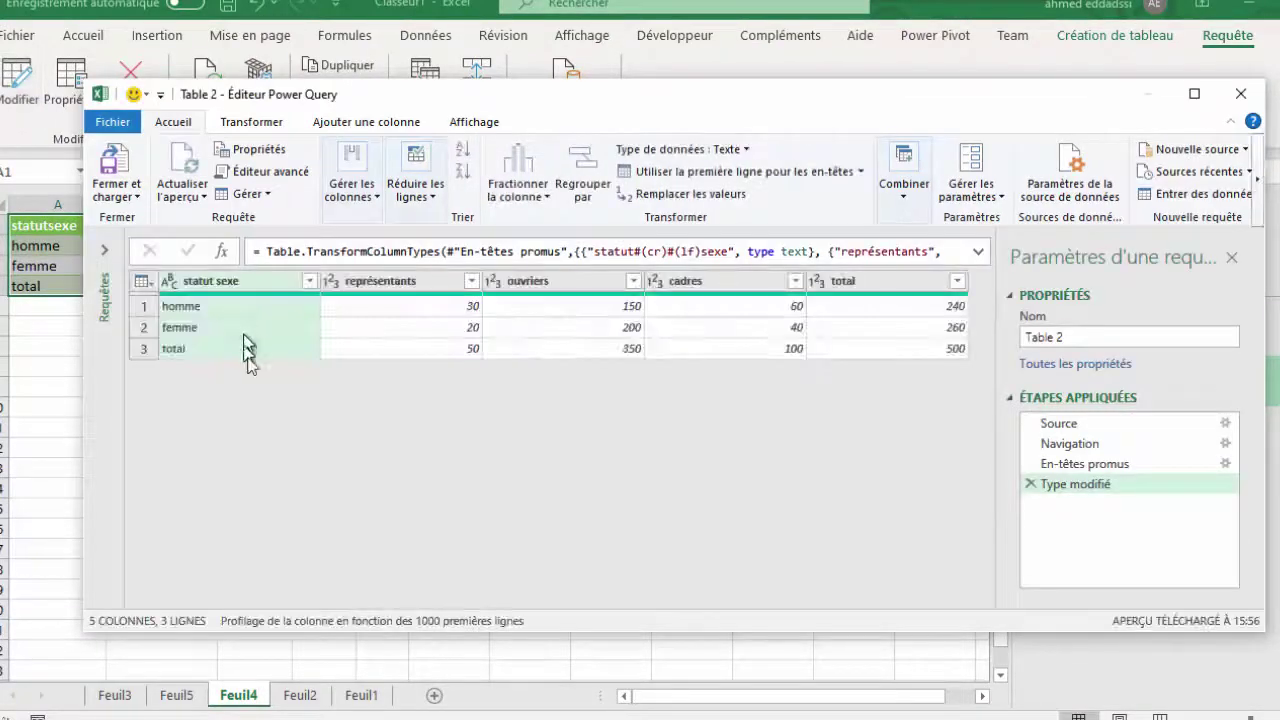
pyautogui.click(690, 270)
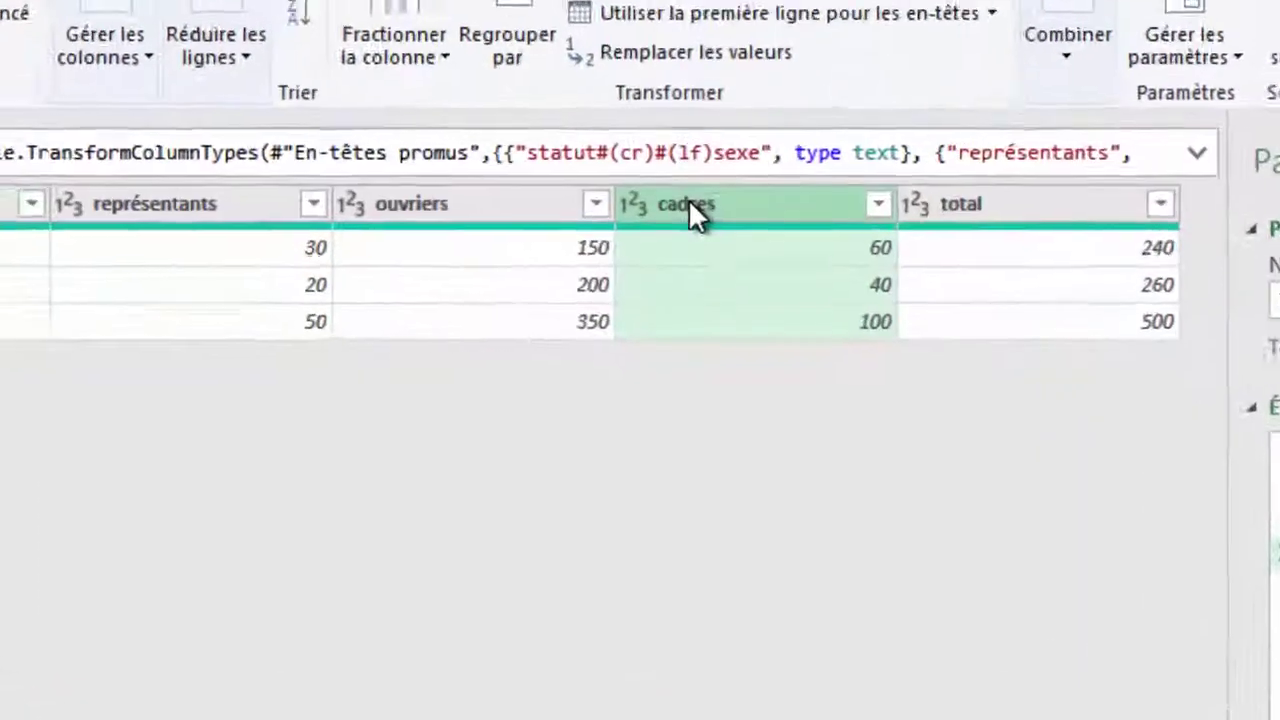
pyautogui.rightClick(697, 205)
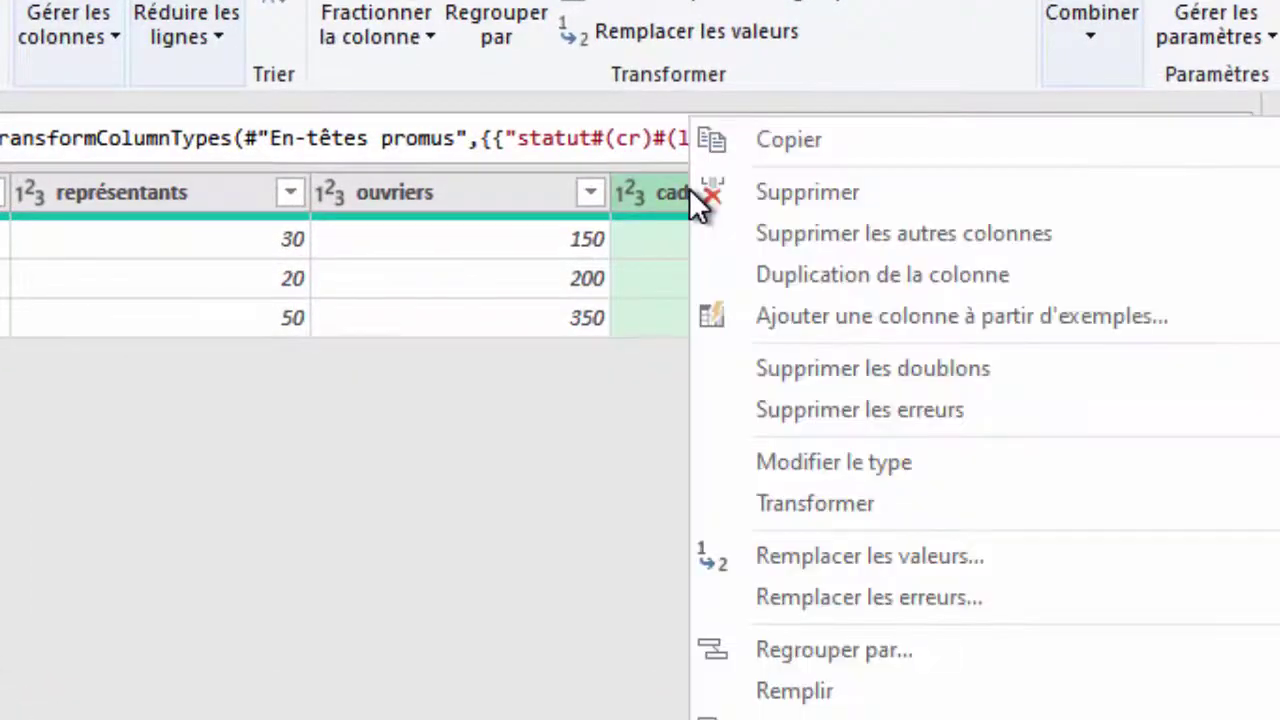
pyautogui.click(730, 198)
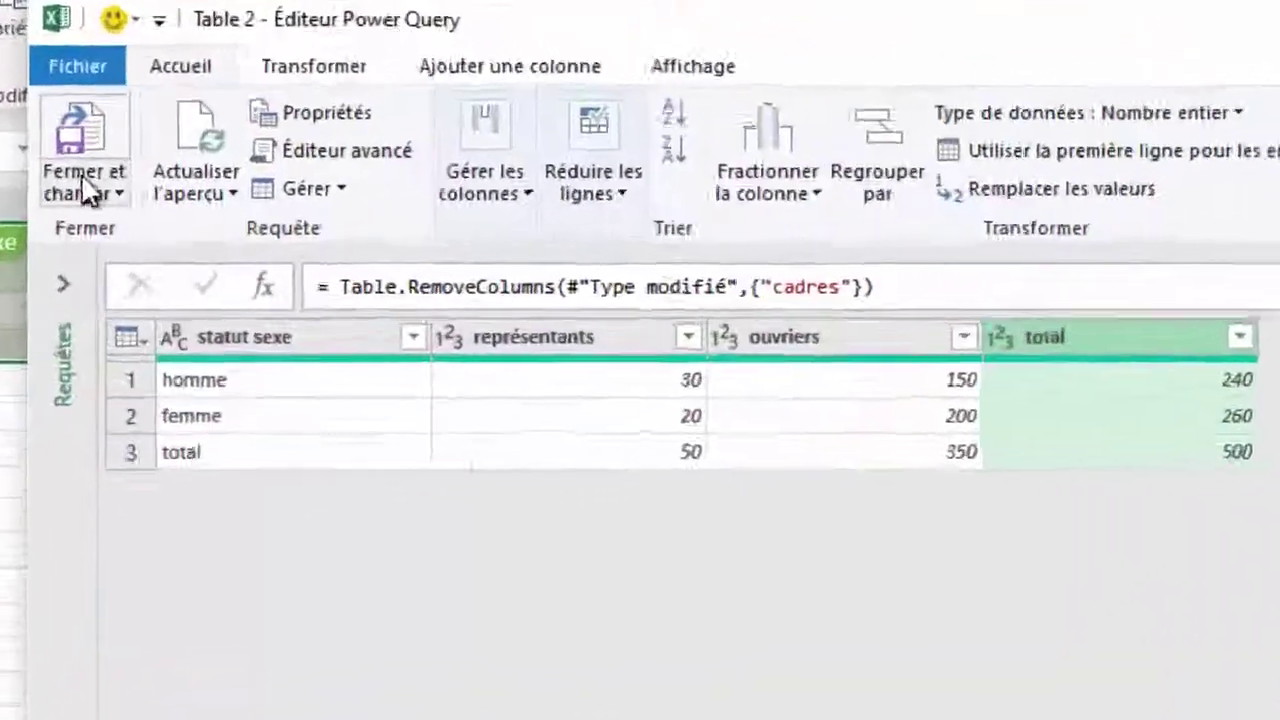
pyautogui.click(70, 145)
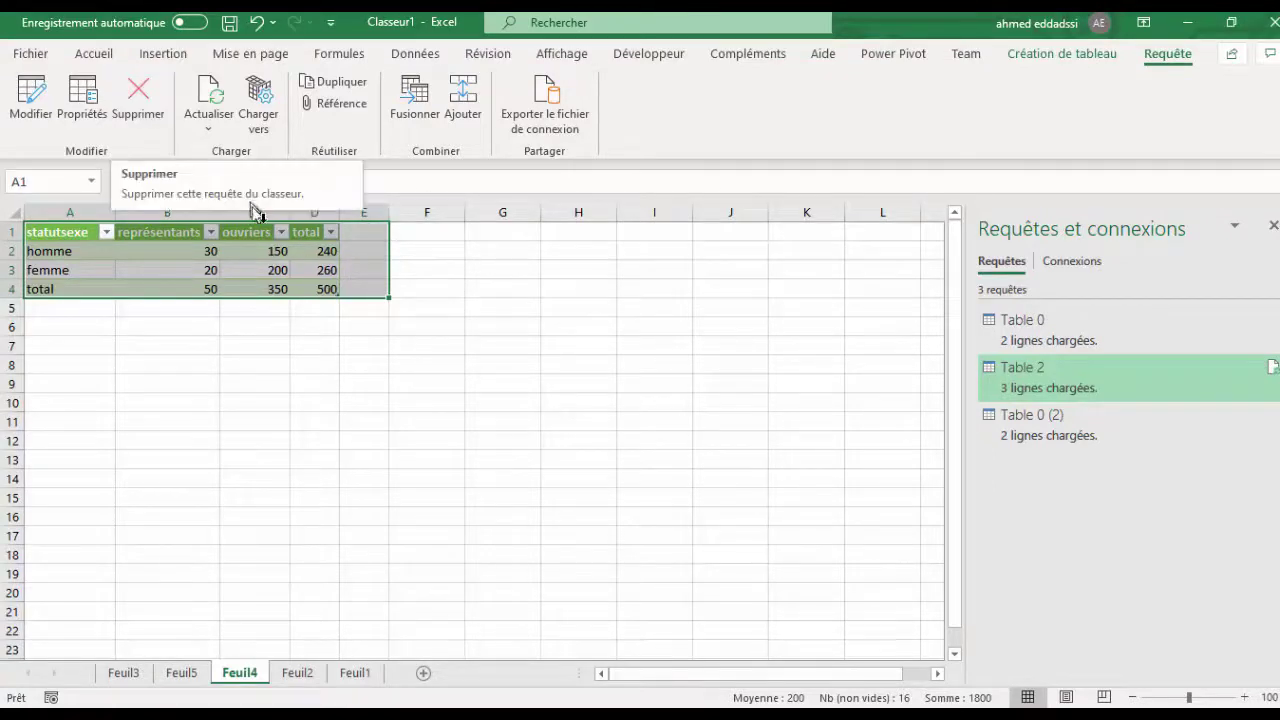
# Select the statutsexe table and refresh Table 2 from the web, confirming cadres stays removed.
pyautogui.click(371, 380)
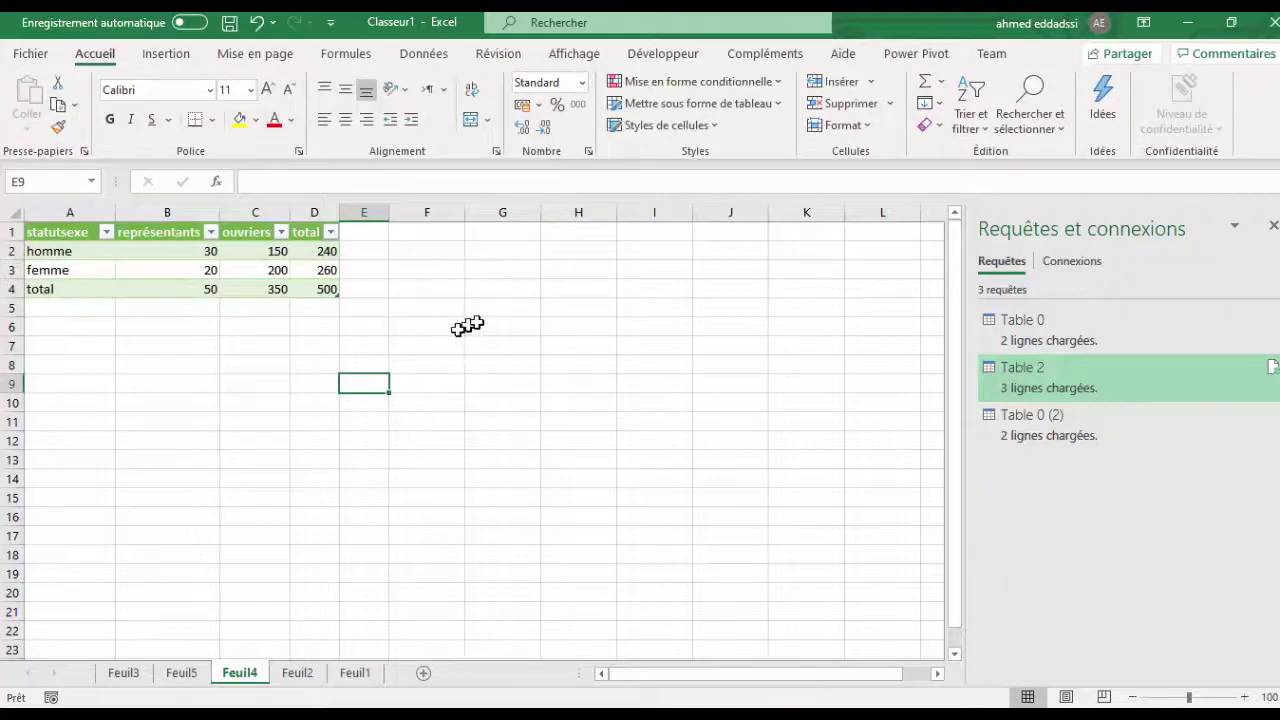
pyautogui.hotkey('ctrl', 'Home')
pyautogui.hotkey('ctrl', 'a')
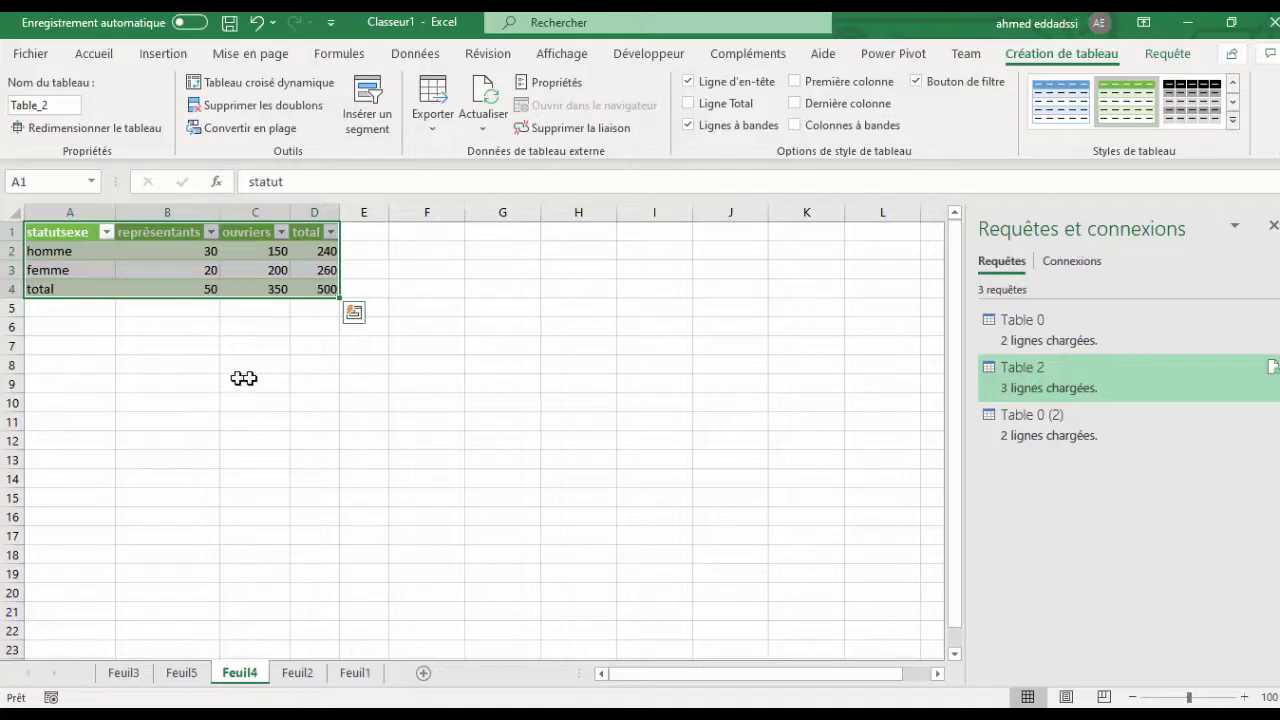
pyautogui.click(488, 105)
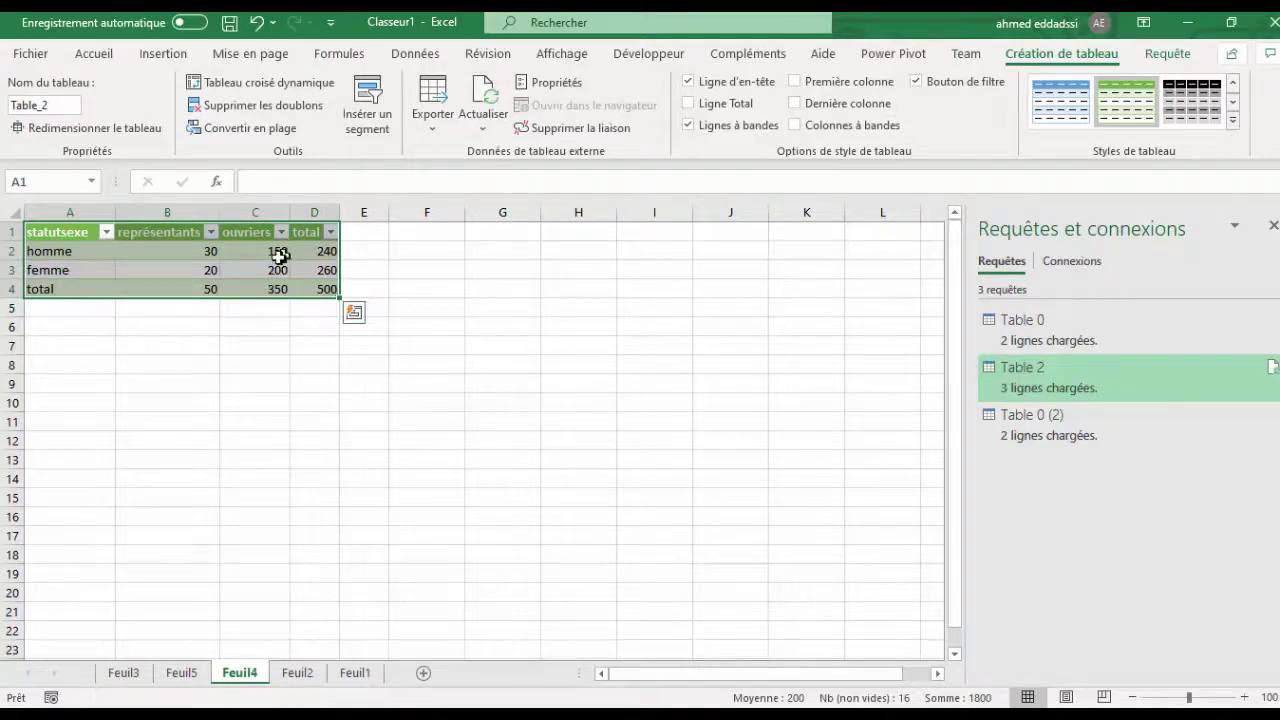
# Edit the Table 0 (2) query in Power Query, removing Column3, and load it back.
pyautogui.click(1003, 418)
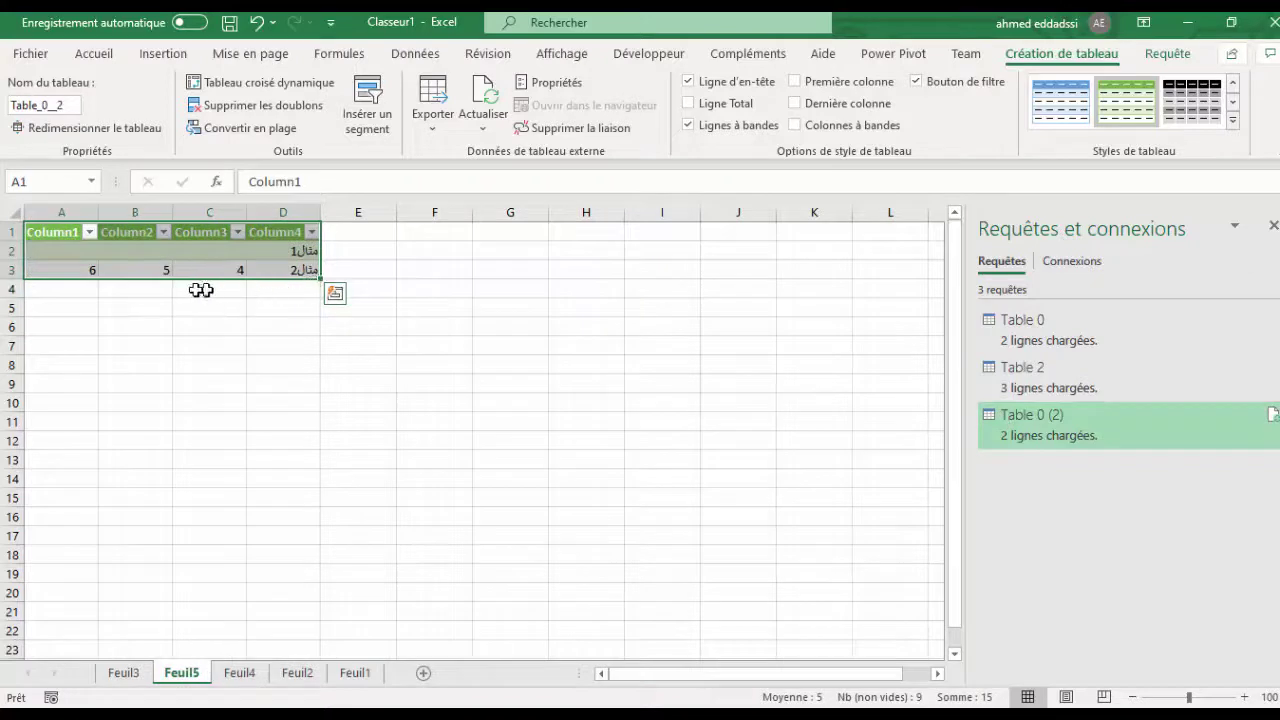
pyautogui.moveTo(201, 230); pyautogui.dragTo(202, 261)
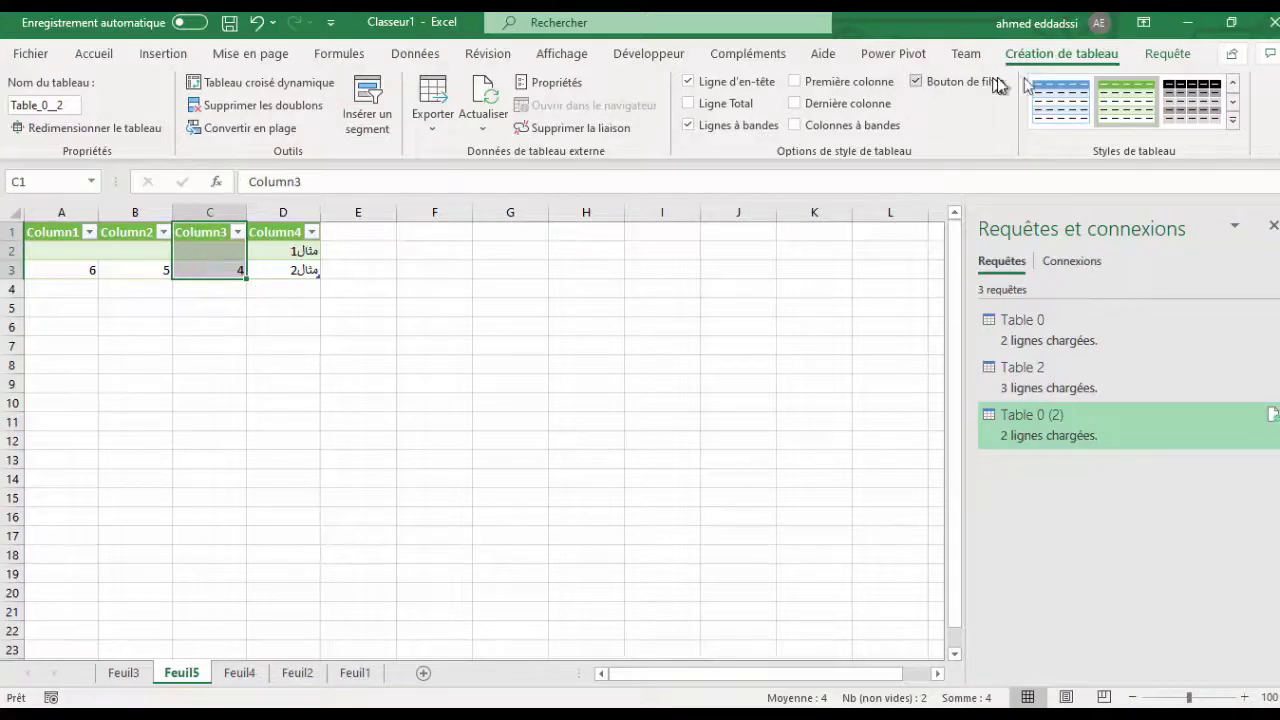
pyautogui.click(1160, 55)
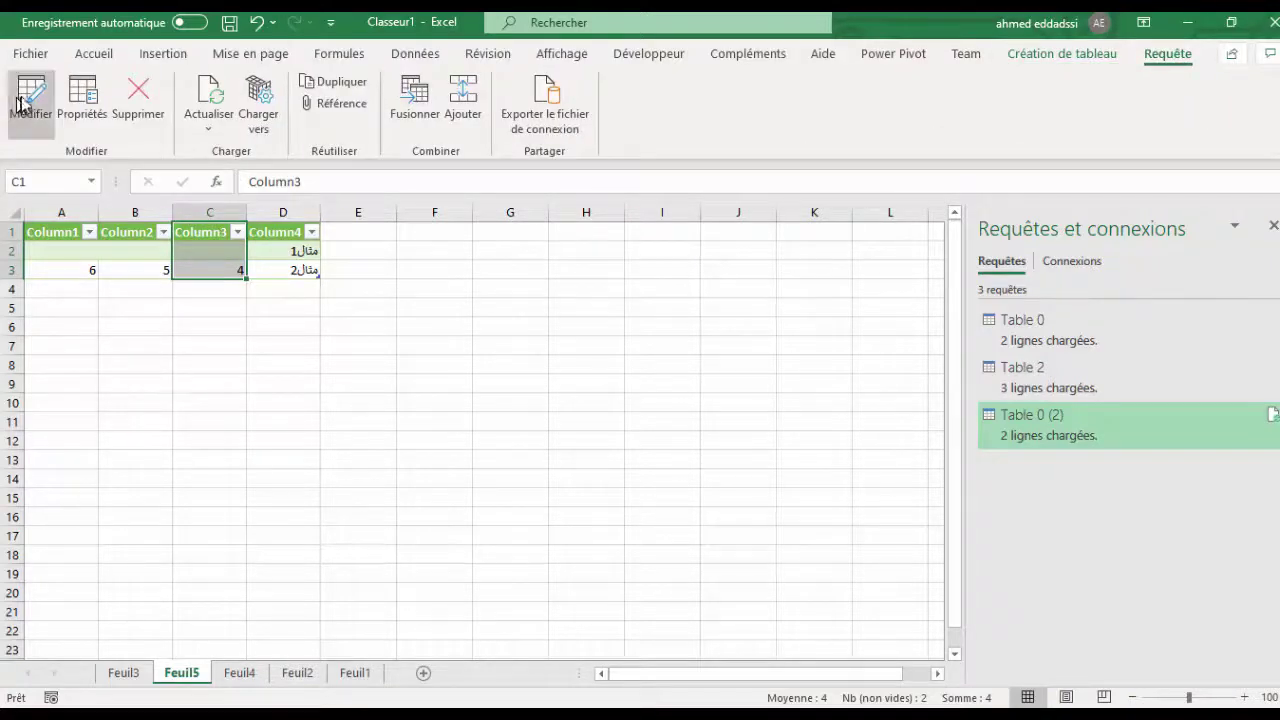
pyautogui.click(30, 100)
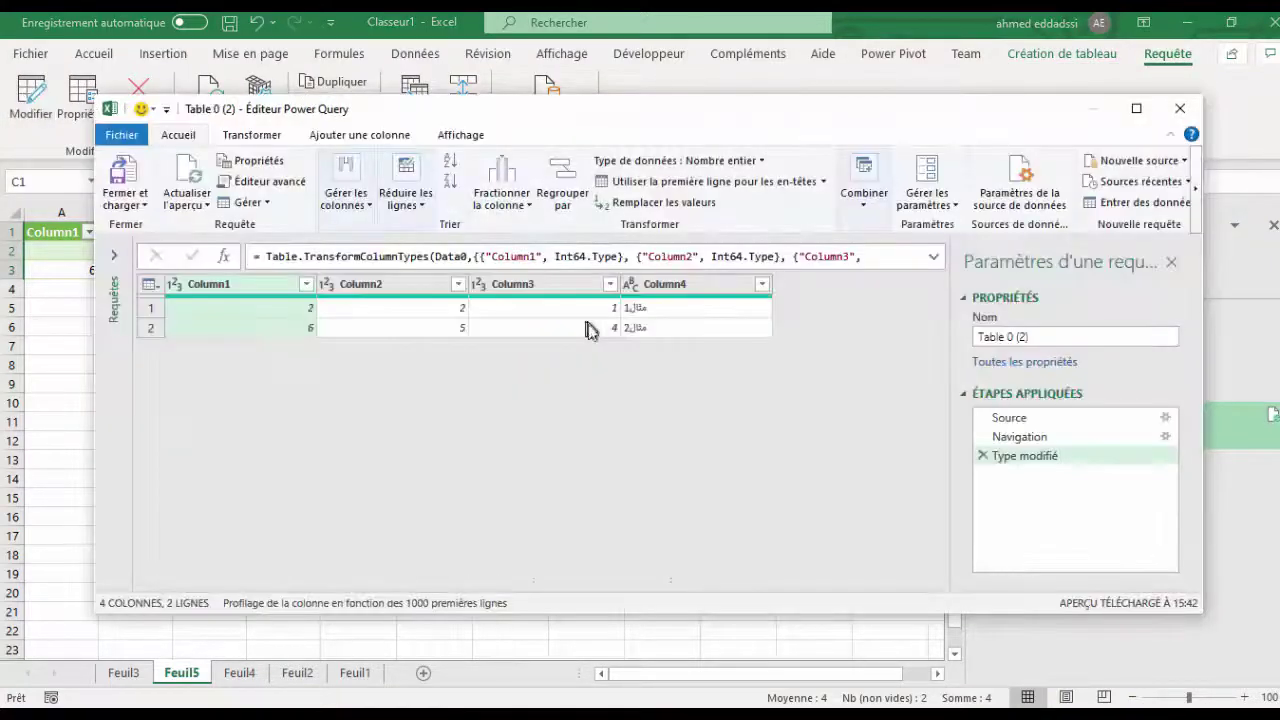
pyautogui.click(562, 290)
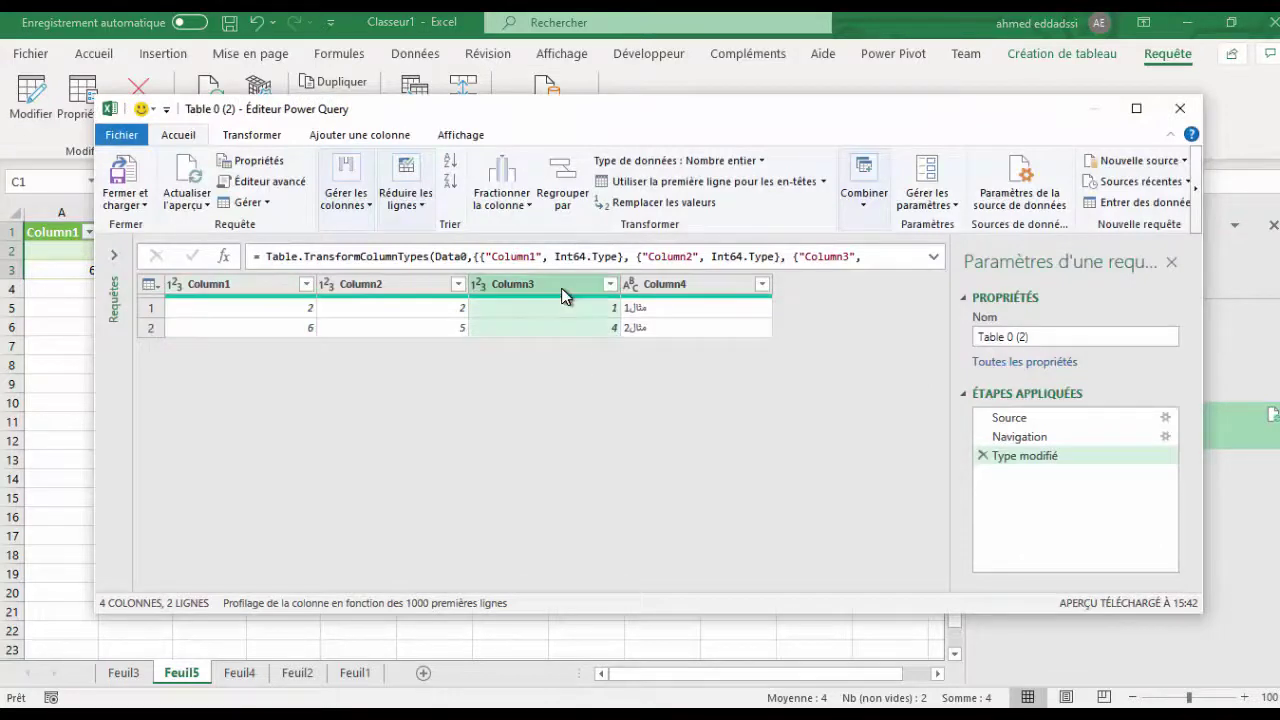
pyautogui.rightClick(562, 290)
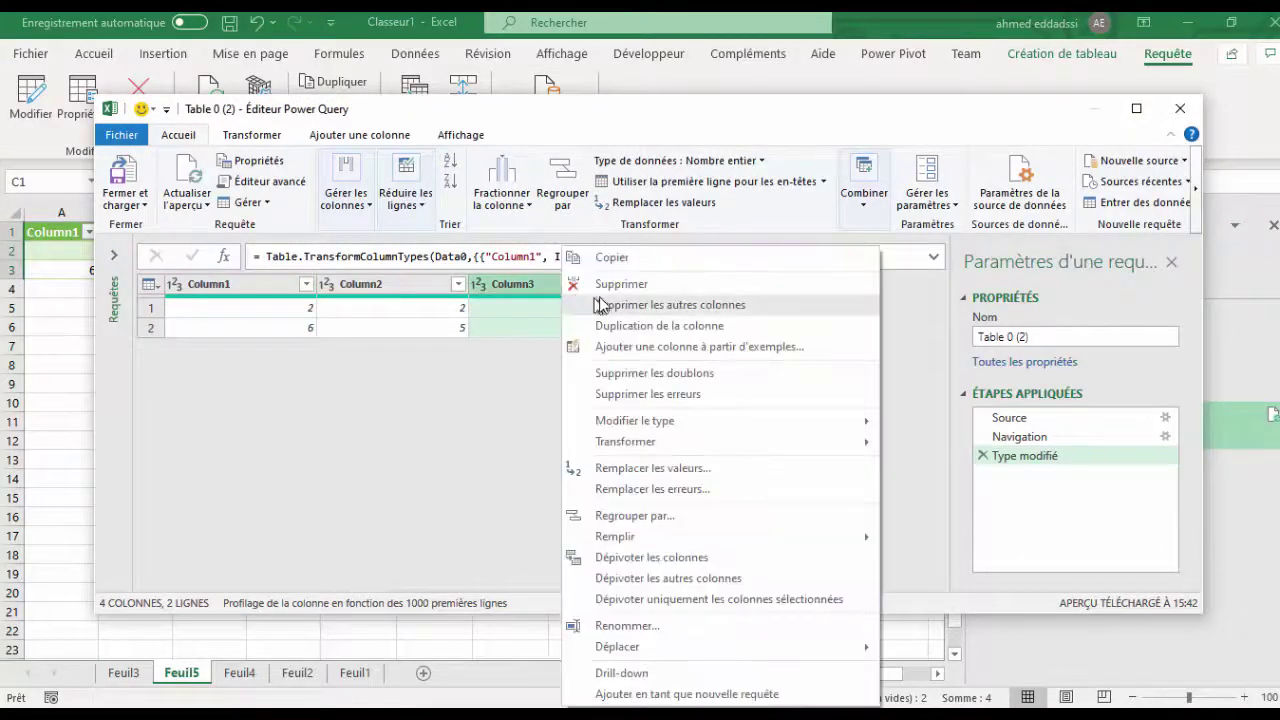
pyautogui.click(608, 288)
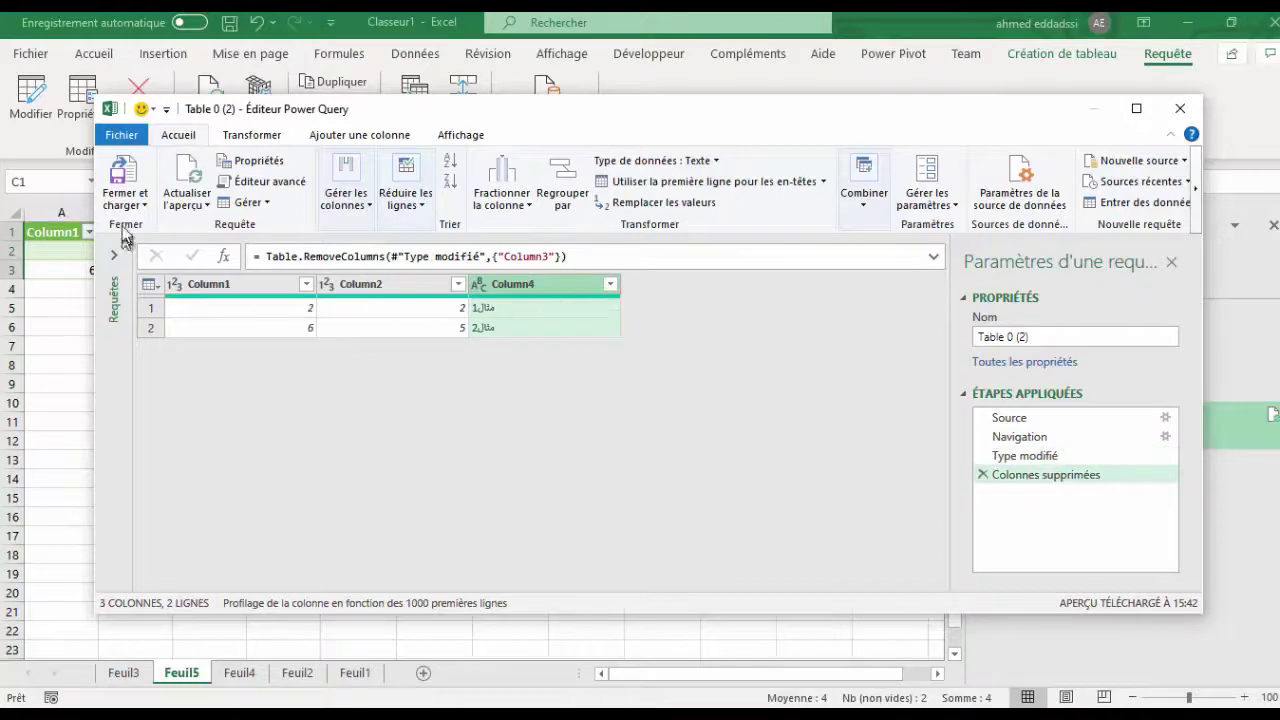
pyautogui.click(126, 172)
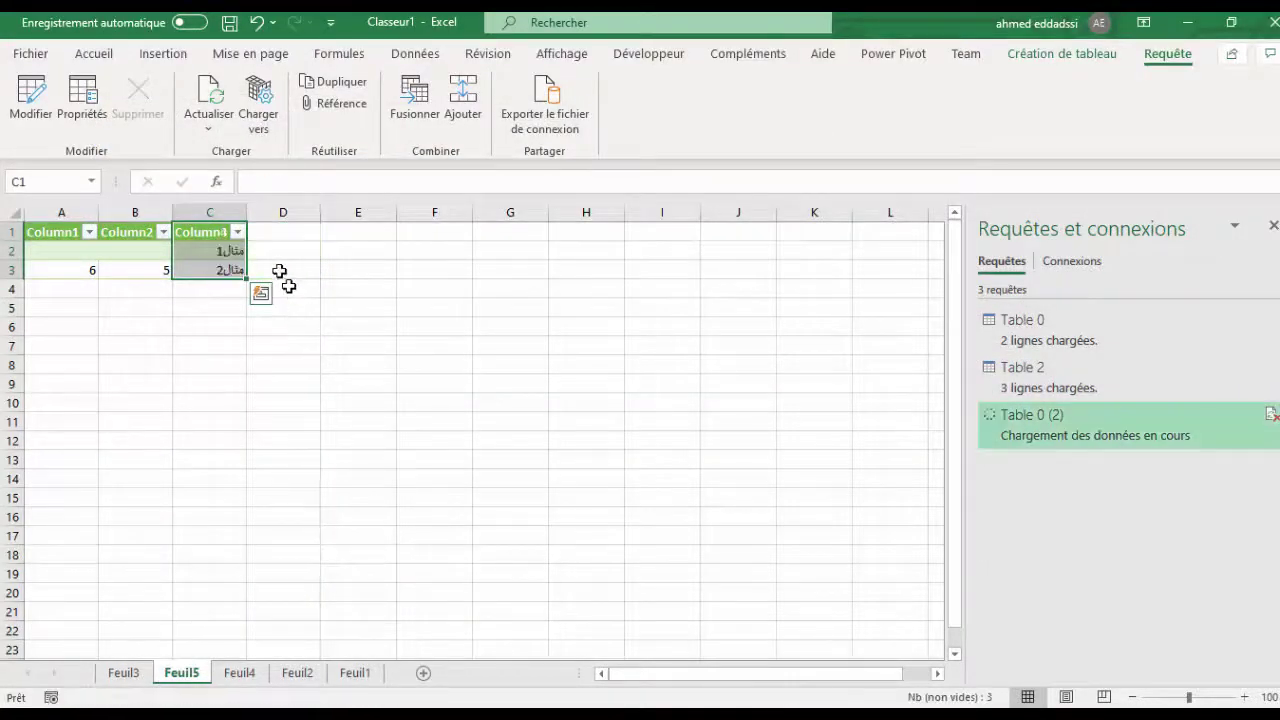
# Refresh Table 0 (2) and select the reloaded table to confirm Column1, Column2 and Column4 remain.
pyautogui.click(208, 100)
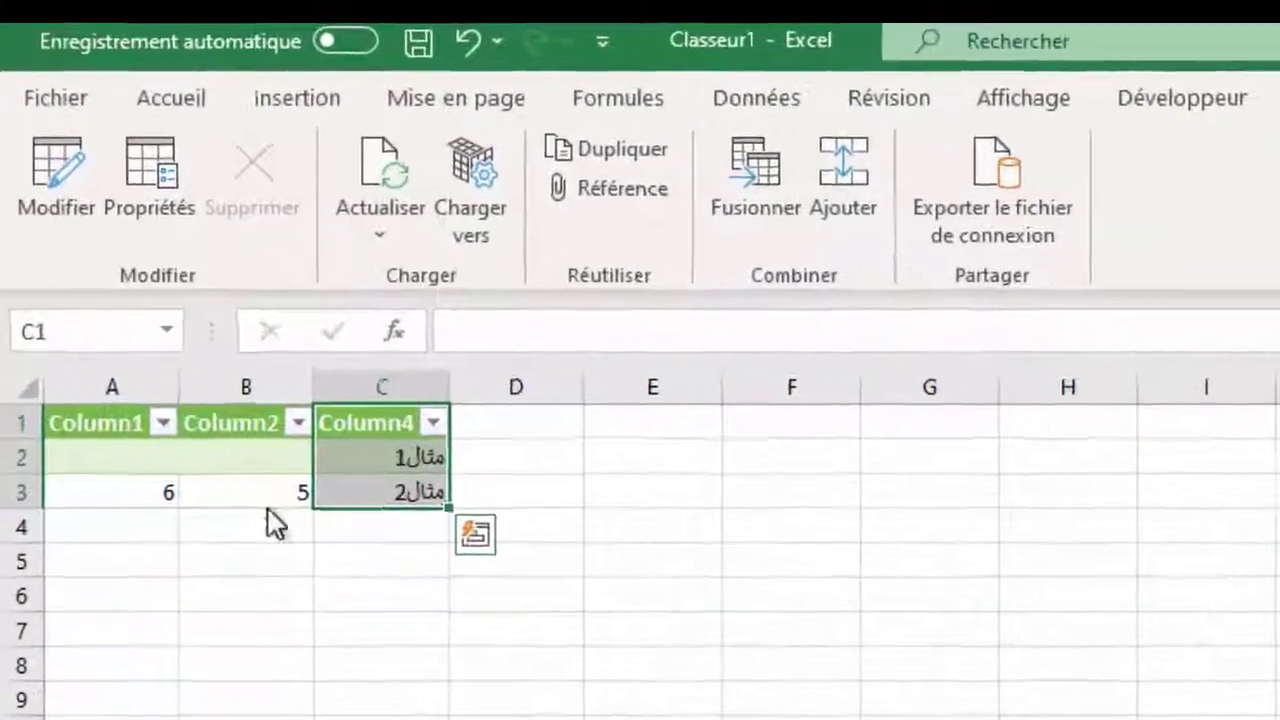
pyautogui.moveTo(62, 268); pyautogui.dragTo(240, 311)
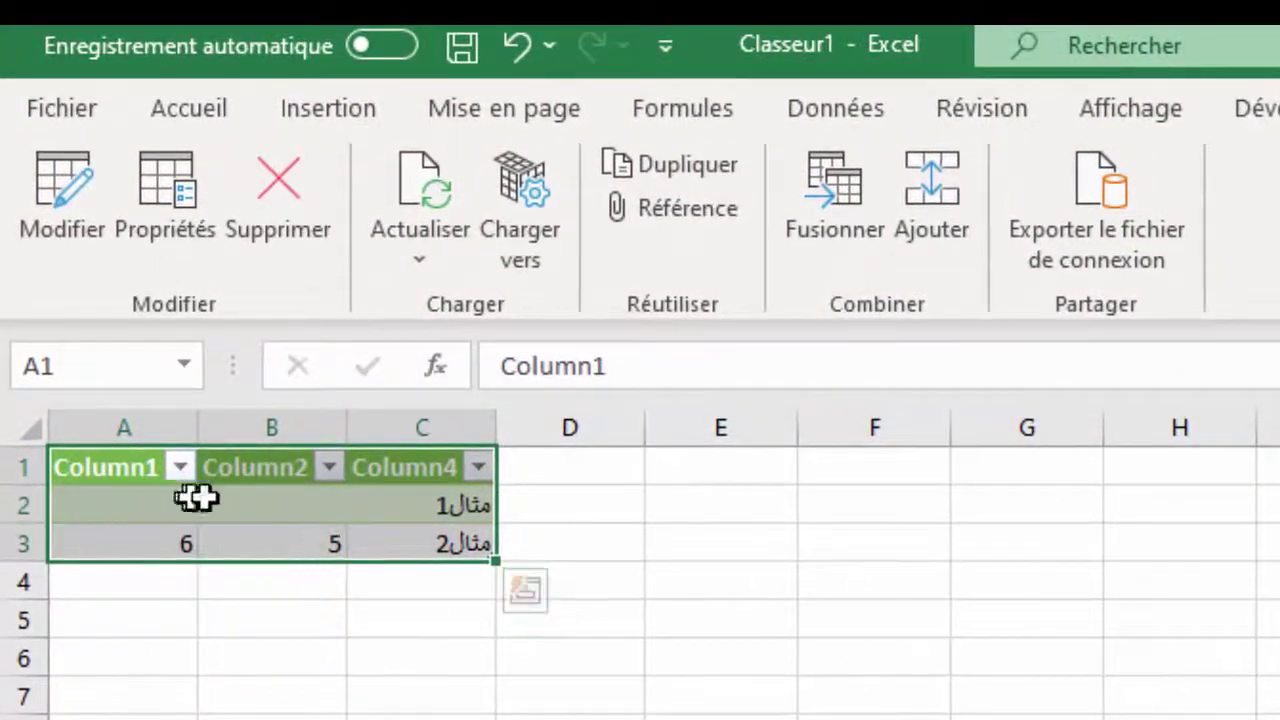